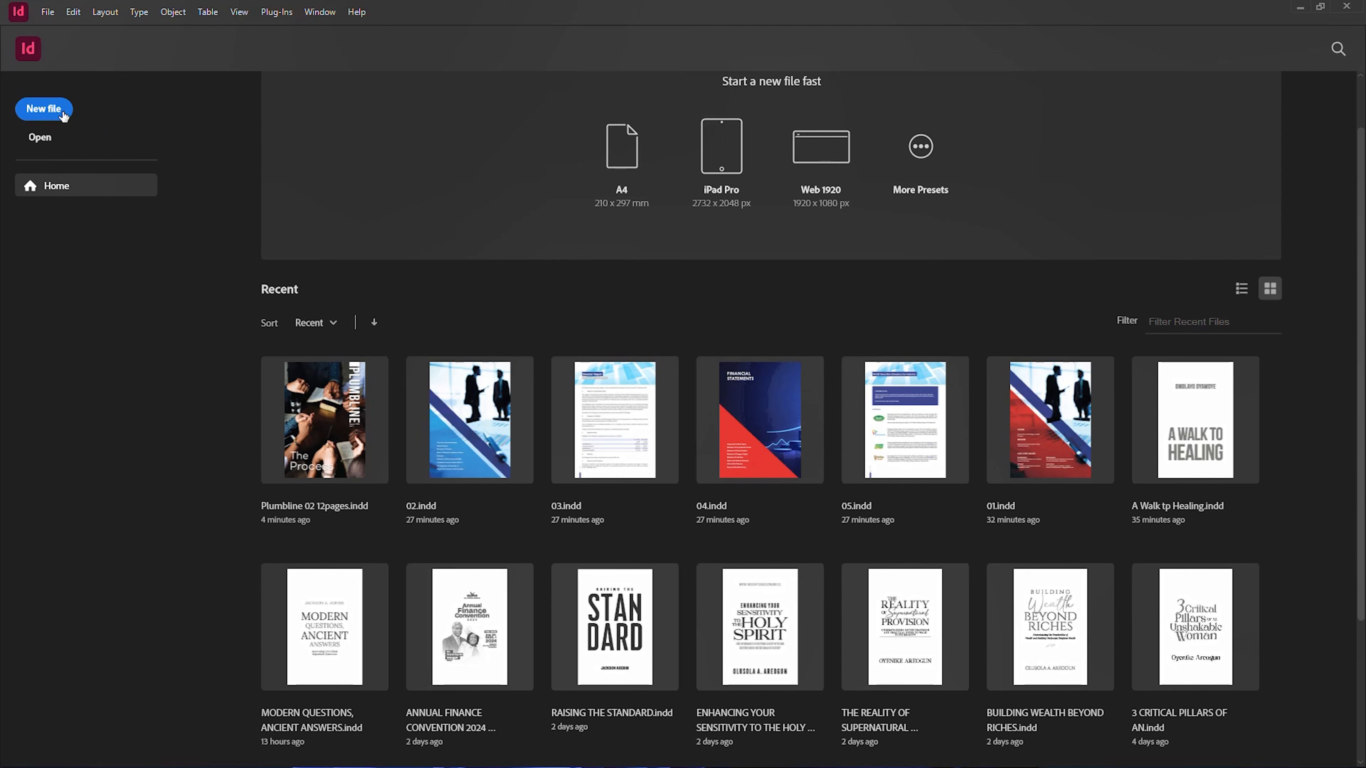
left_click(53, 14)
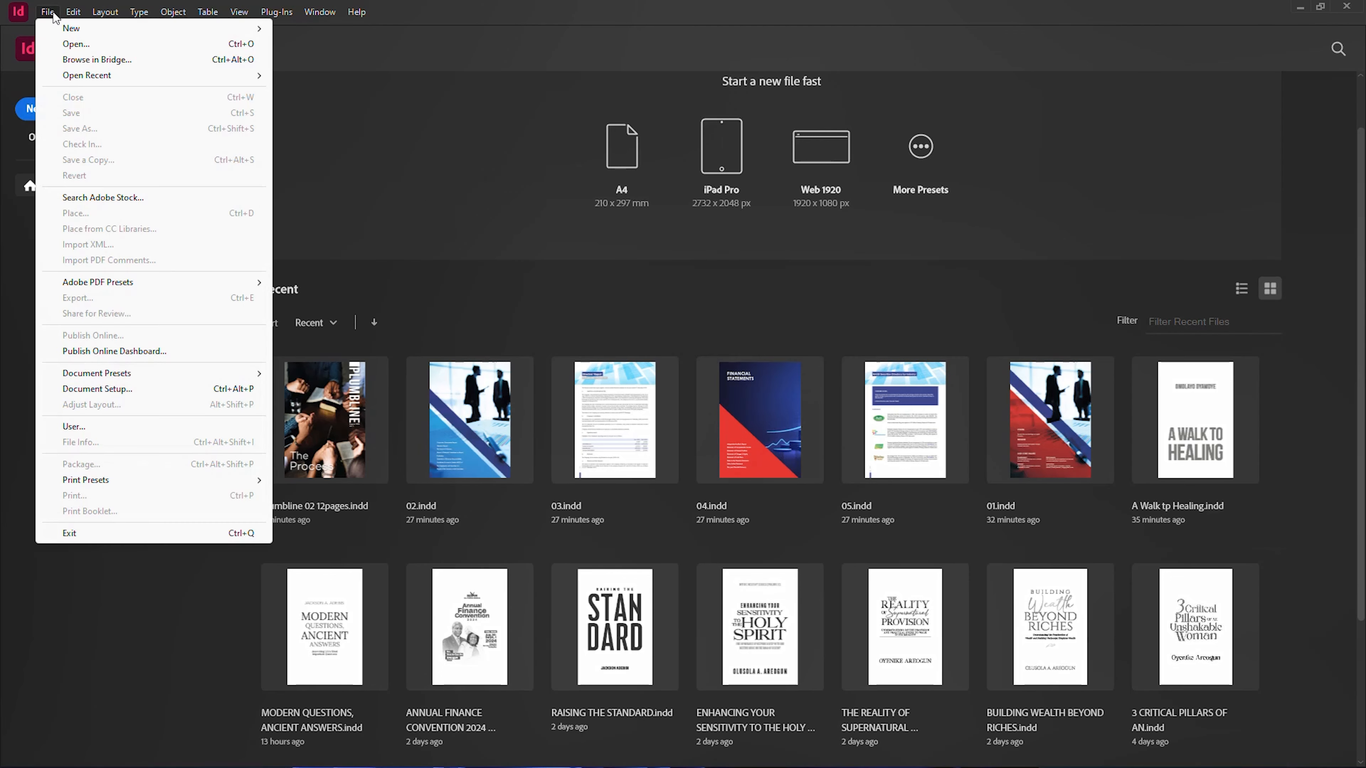
mouse_move(59, 34)
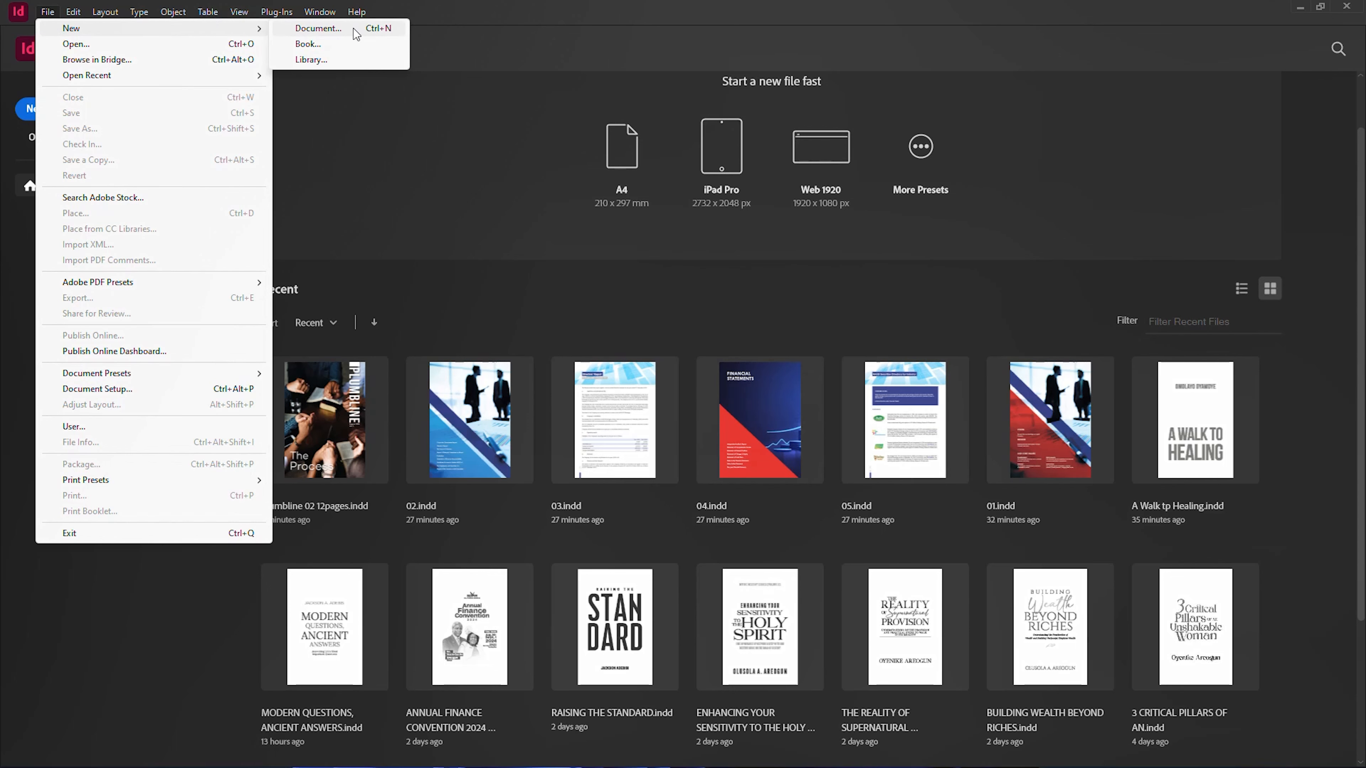
left_click(530, 171)
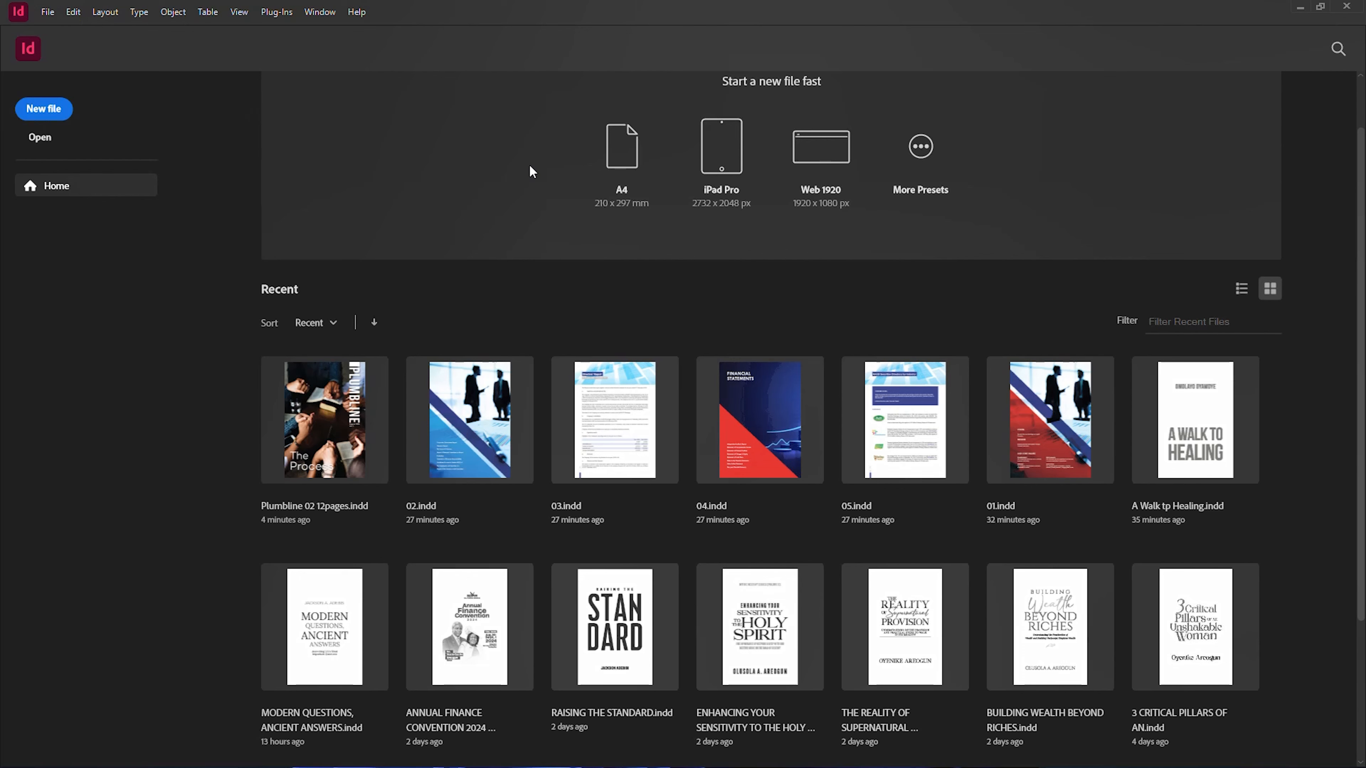
Step: Start a new document, browse the web, saved and recent presets, and settle on the A4 print preset
left_click(51, 115)
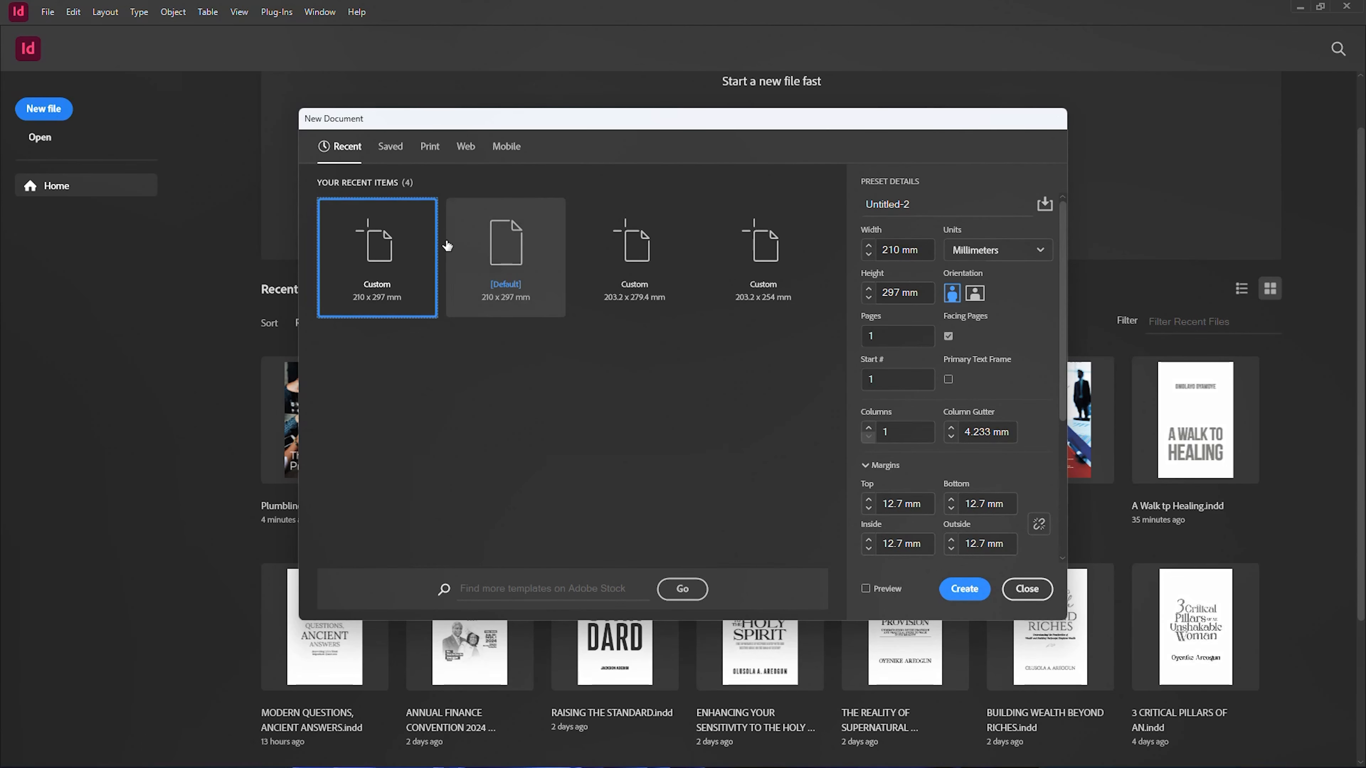
left_click(465, 149)
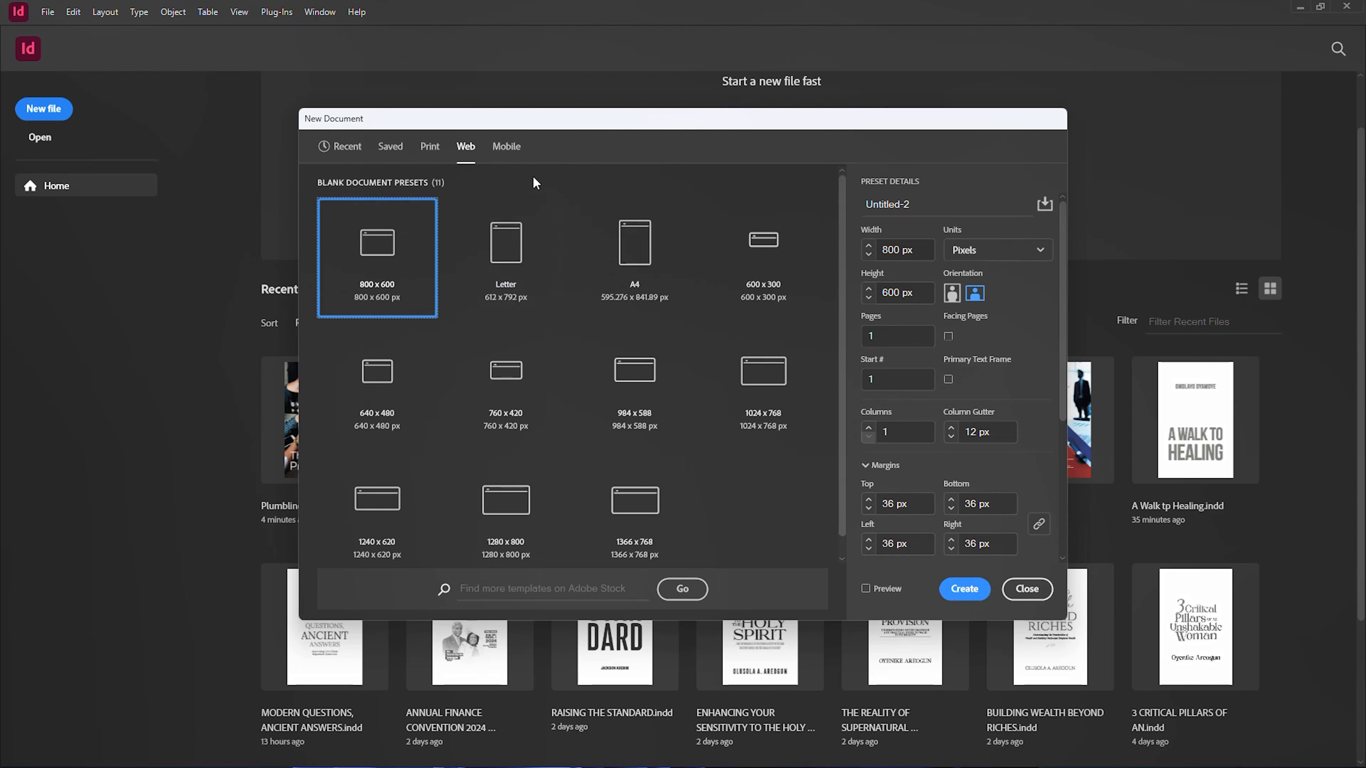
left_click(435, 149)
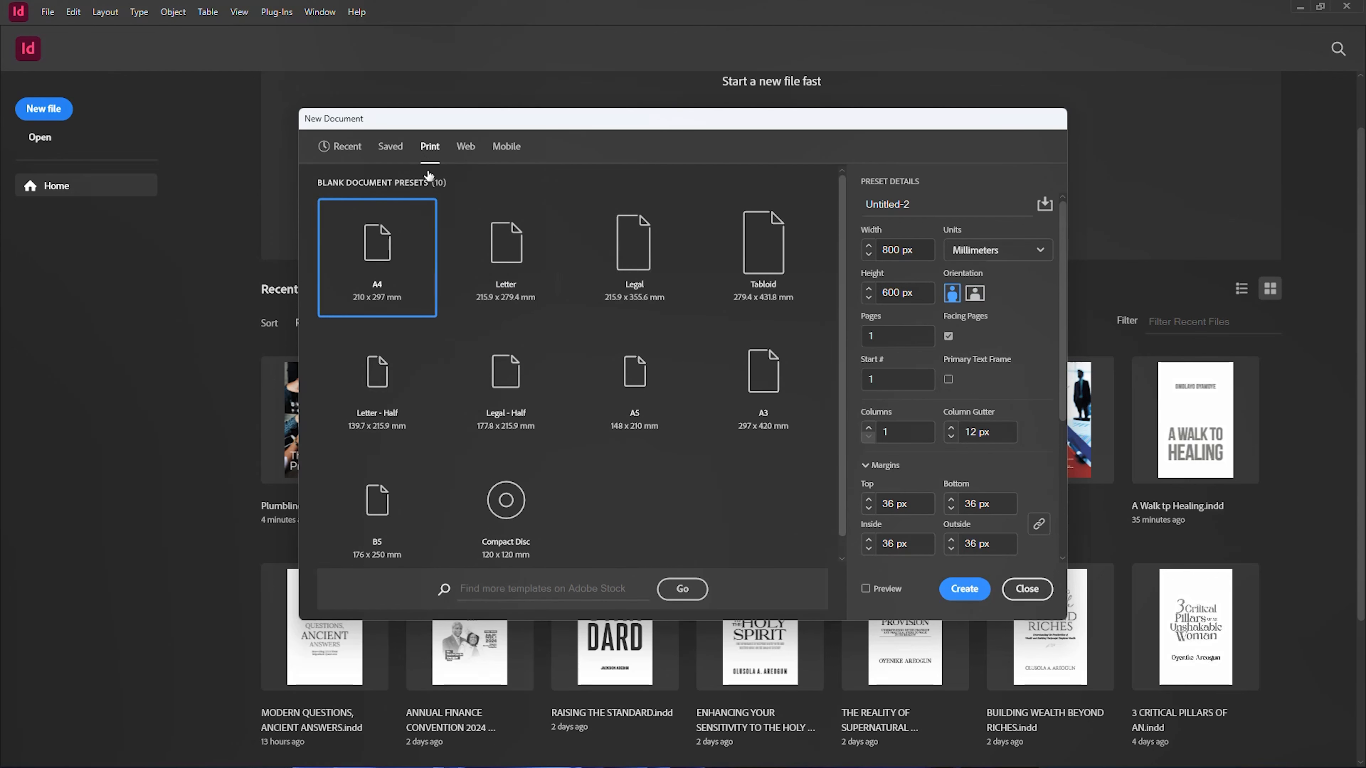
left_click(390, 148)
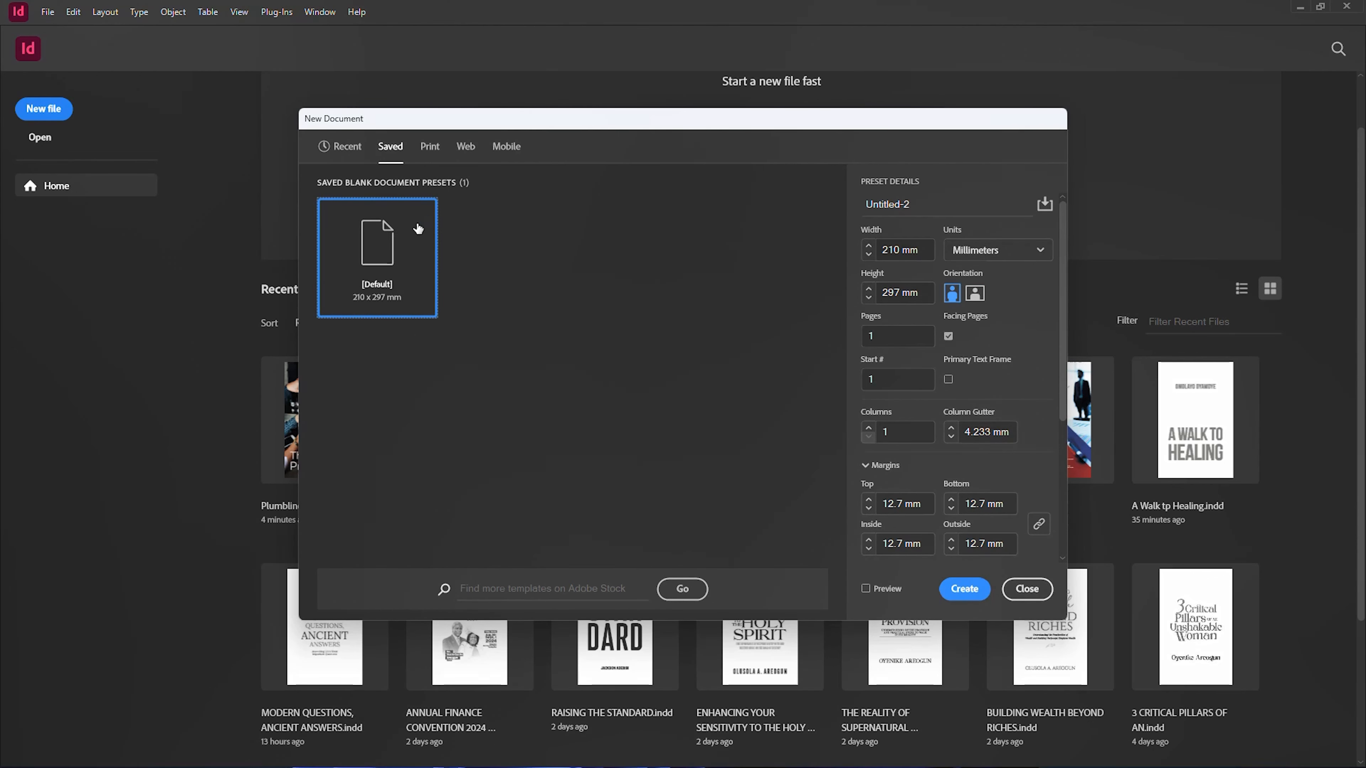
left_click(363, 157)
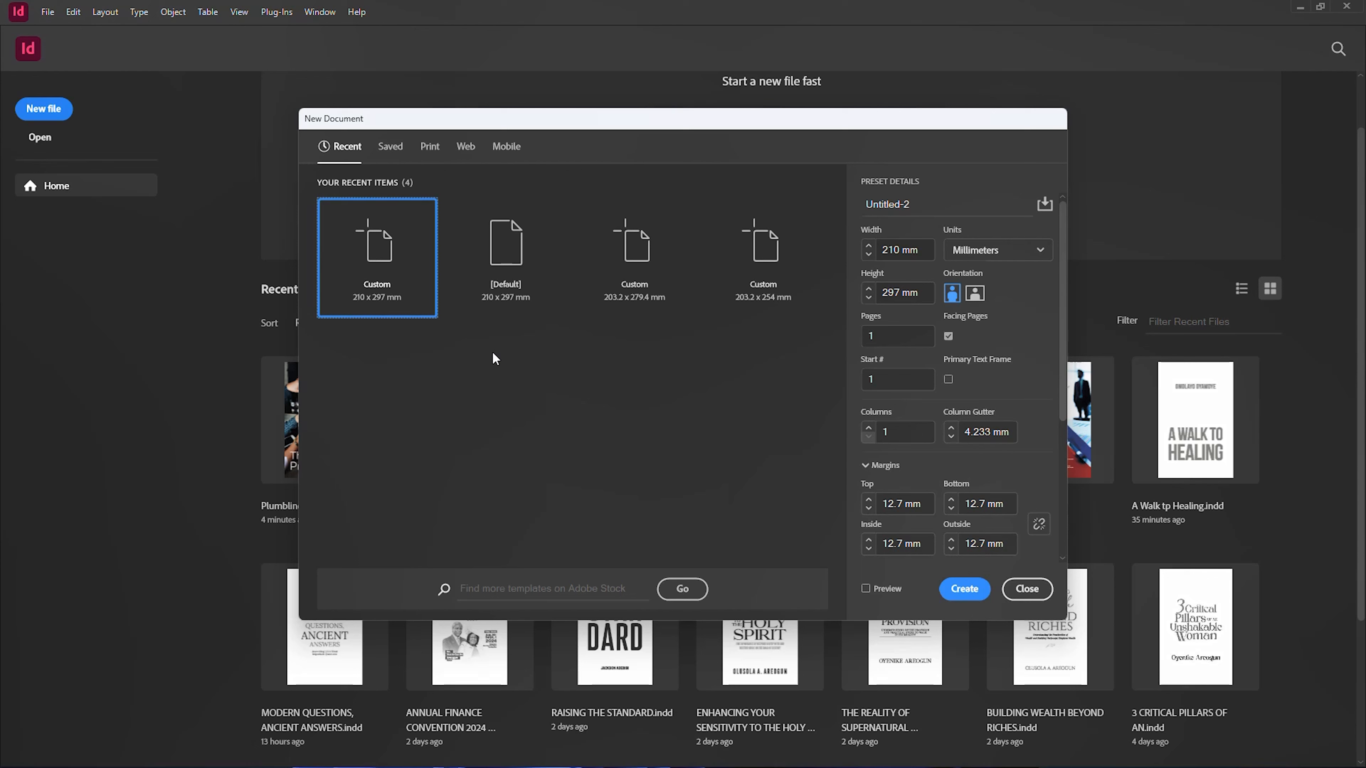
left_click(430, 150)
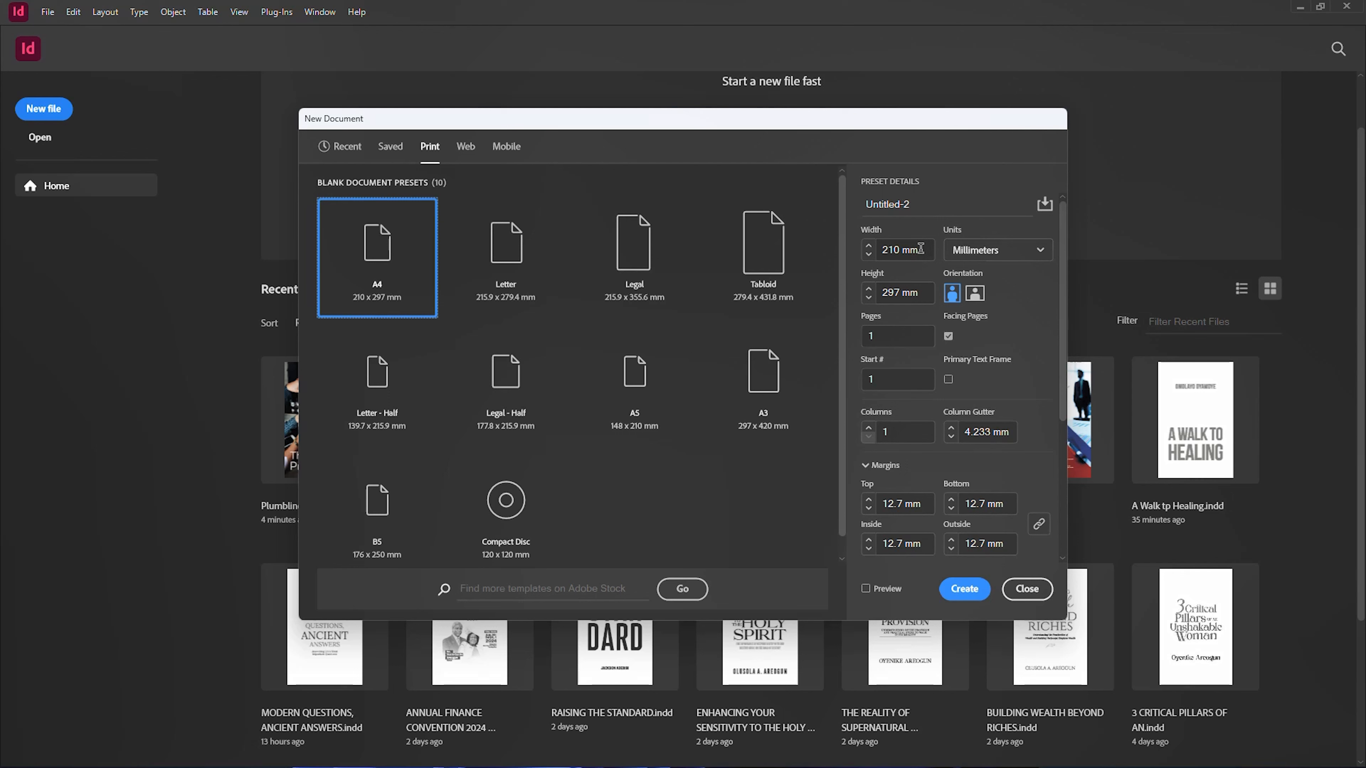
Step: Set the new document's units to inches and name it "File Name"
left_click(1002, 250)
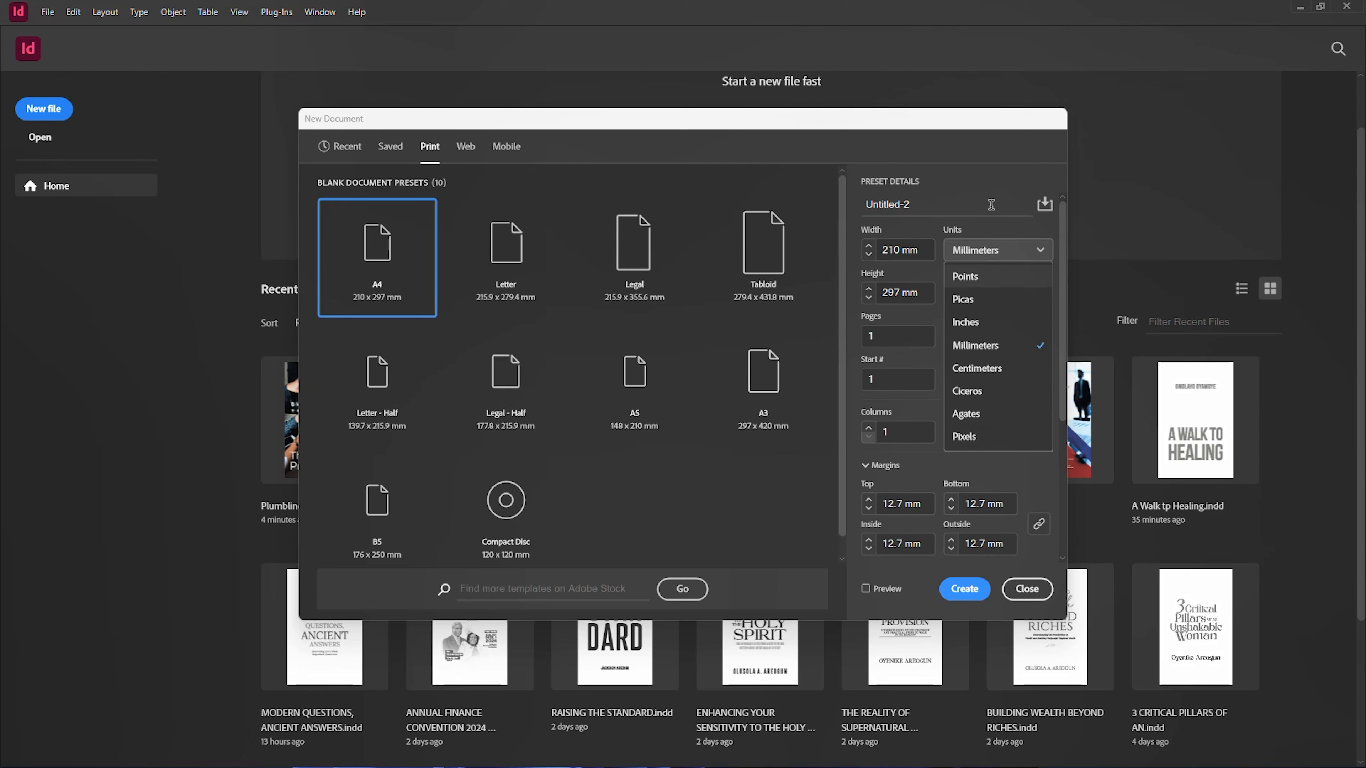
left_click(982, 323)
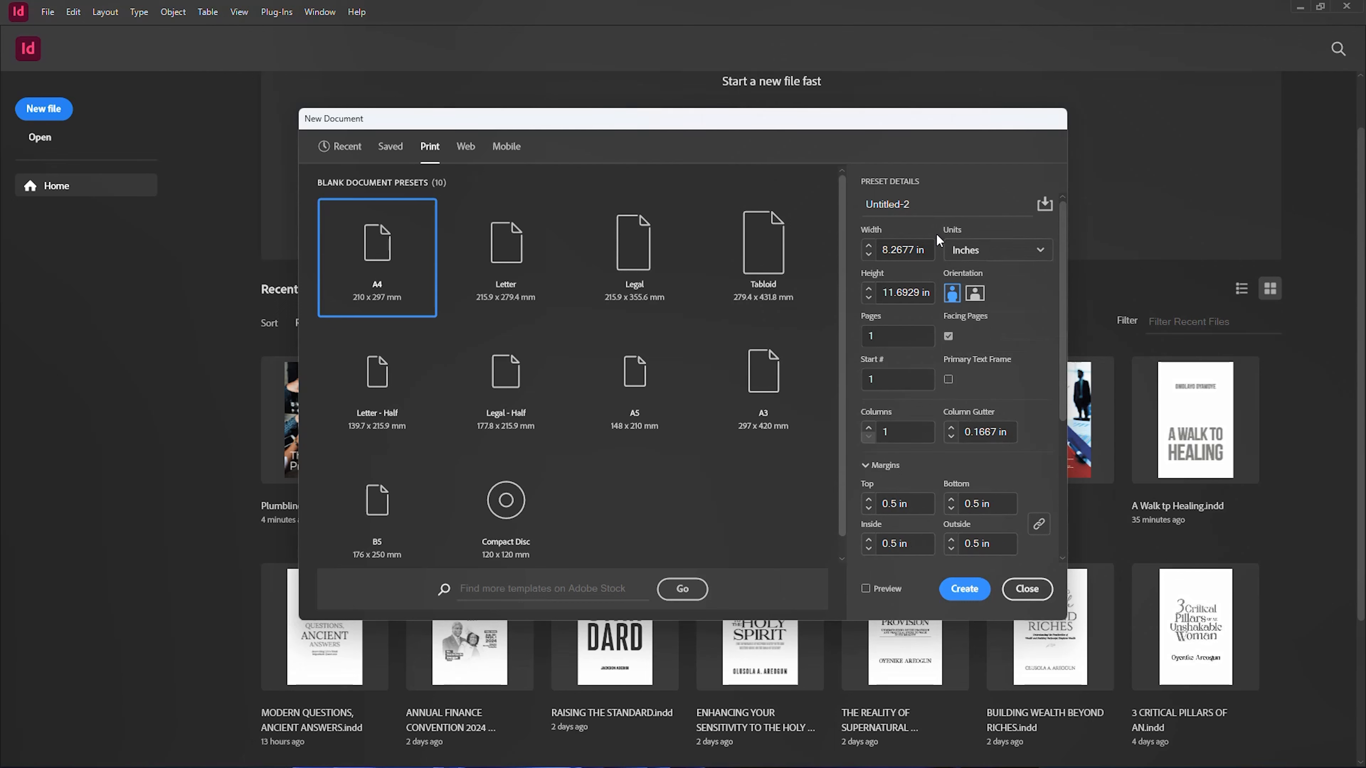
left_click(895, 208)
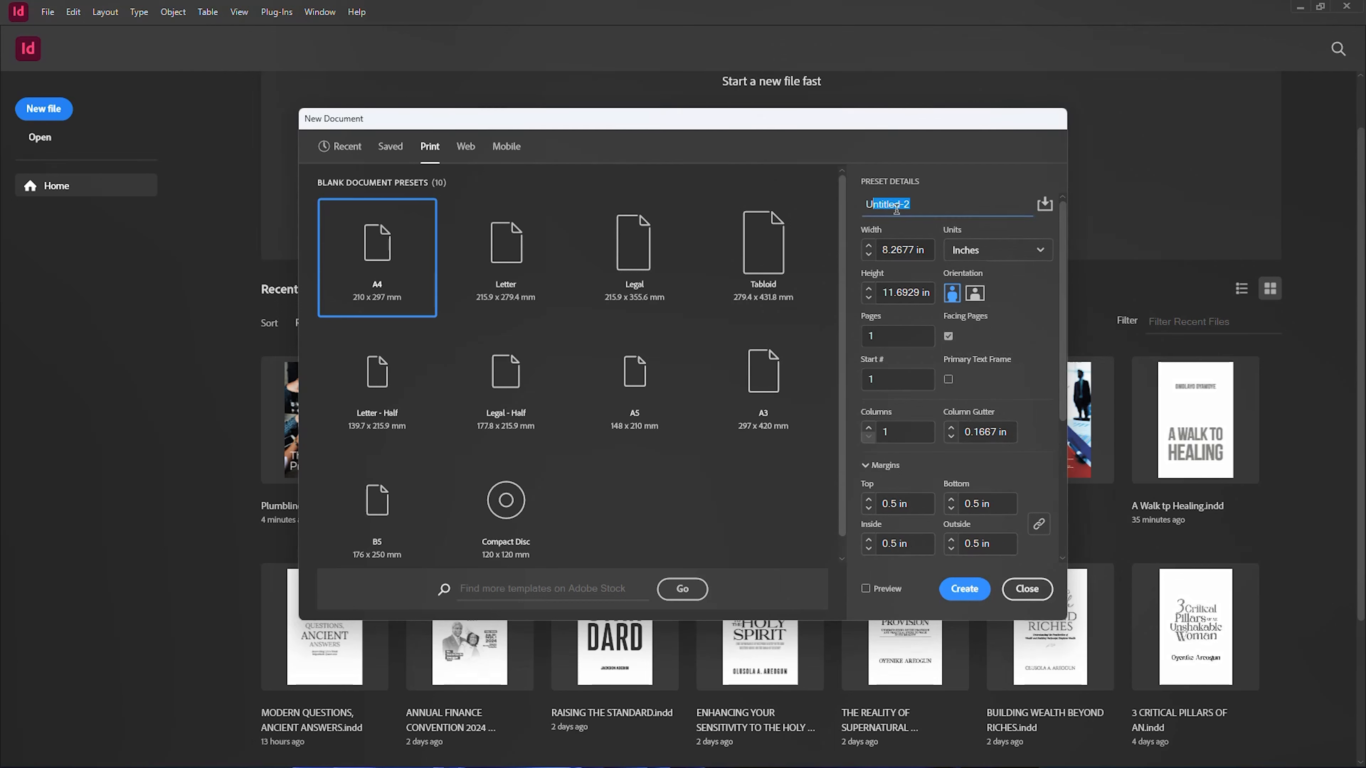
left_click_drag(921, 204, 864, 202)
type("file Name")
key("shift+Right")
type("F")
Step: Set all four linked page margins of the new document to 1 in
scroll(981, 375, "down", 1)
scroll(1000, 352, "down", 1)
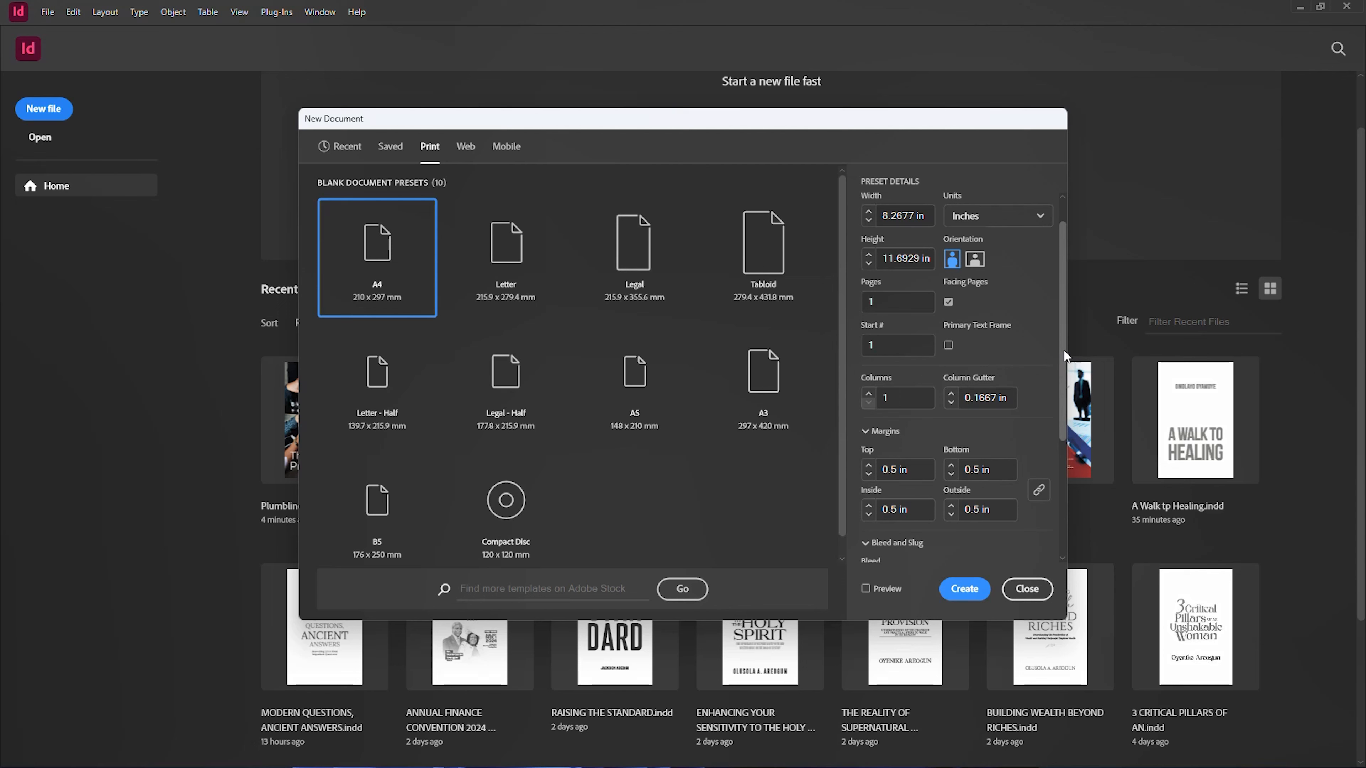
left_click_drag(1063, 349, 1065, 399)
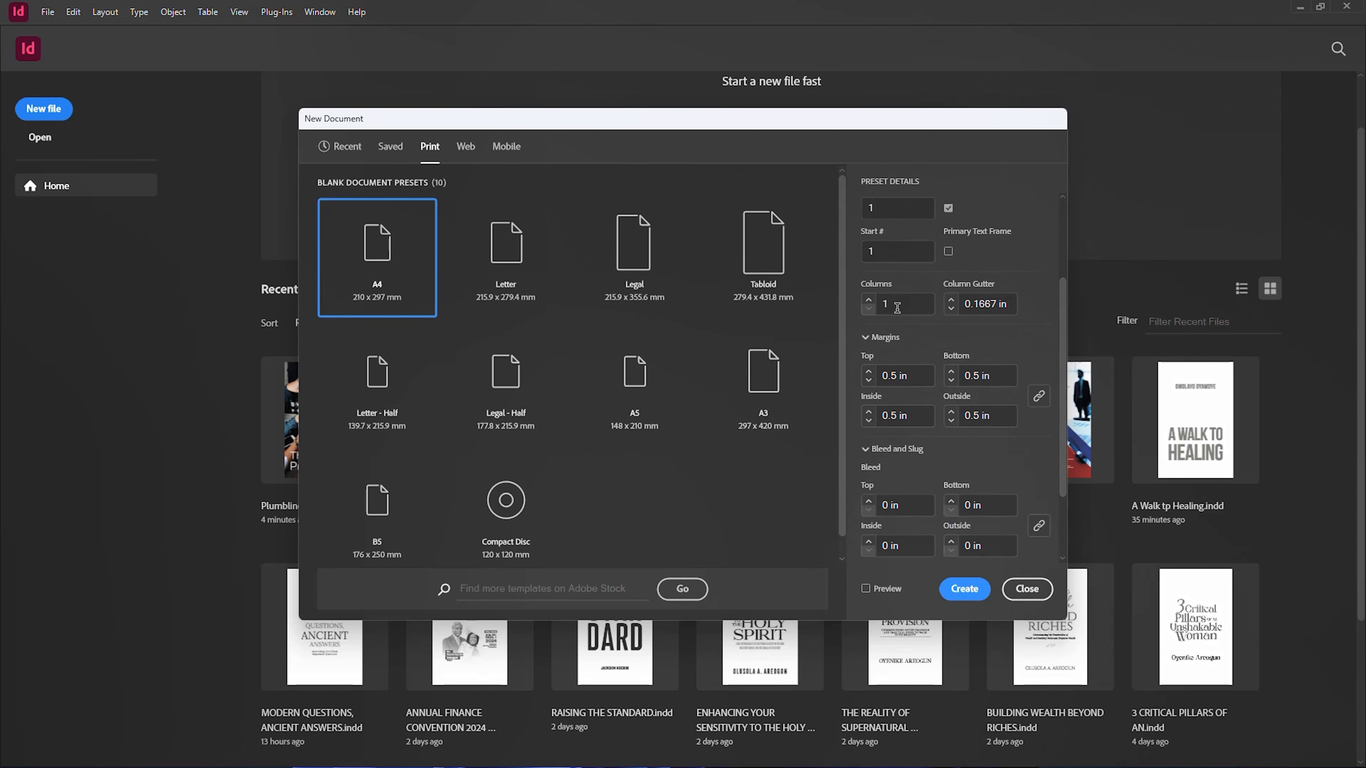
left_click(870, 307)
left_click_drag(969, 304, 1016, 303)
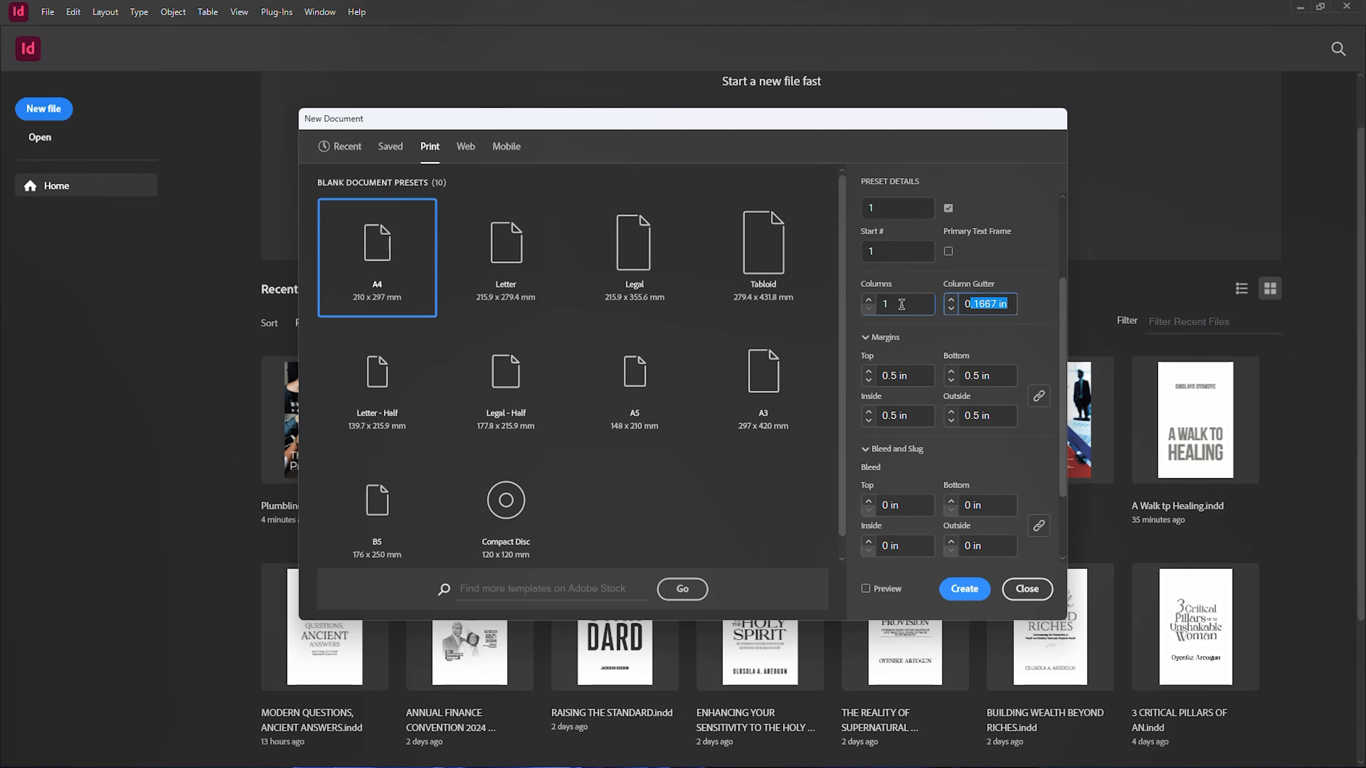
left_click_drag(1064, 318, 1062, 404)
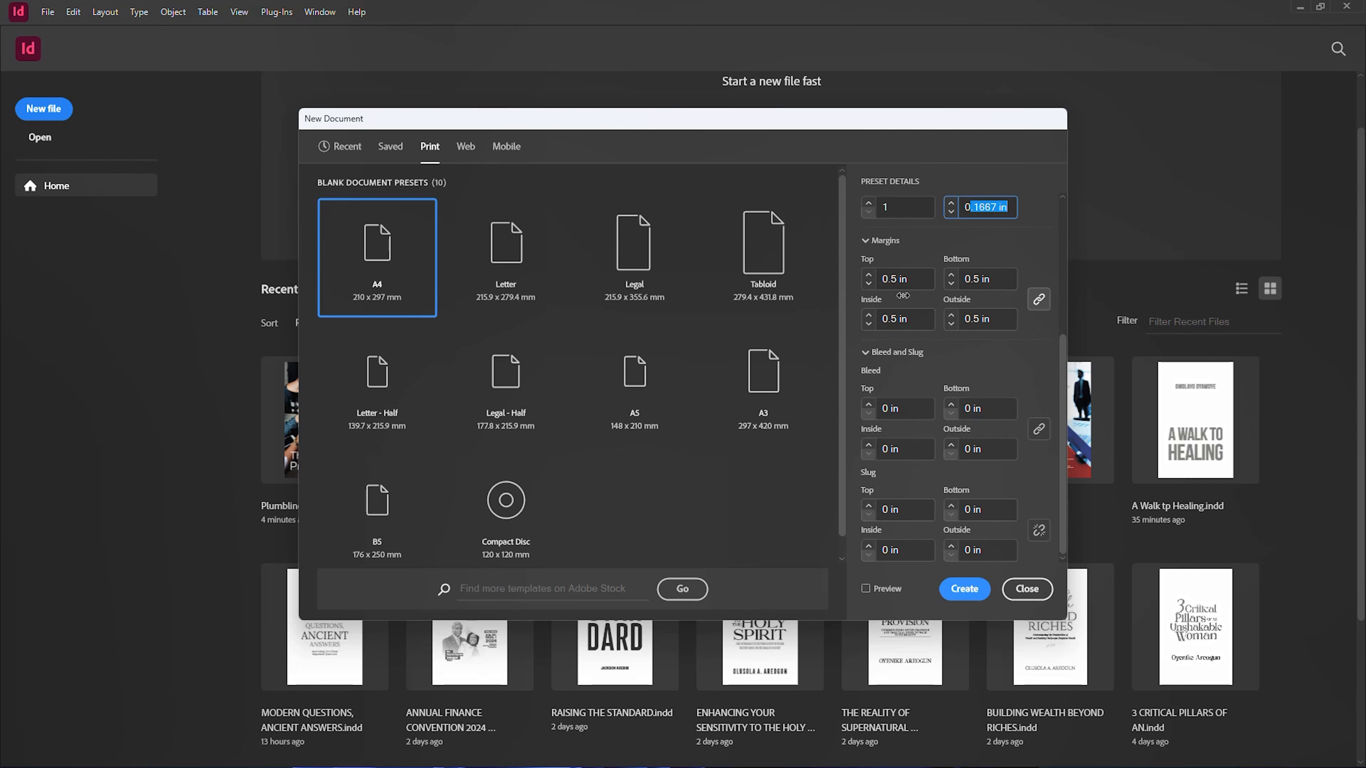
key("Tab")
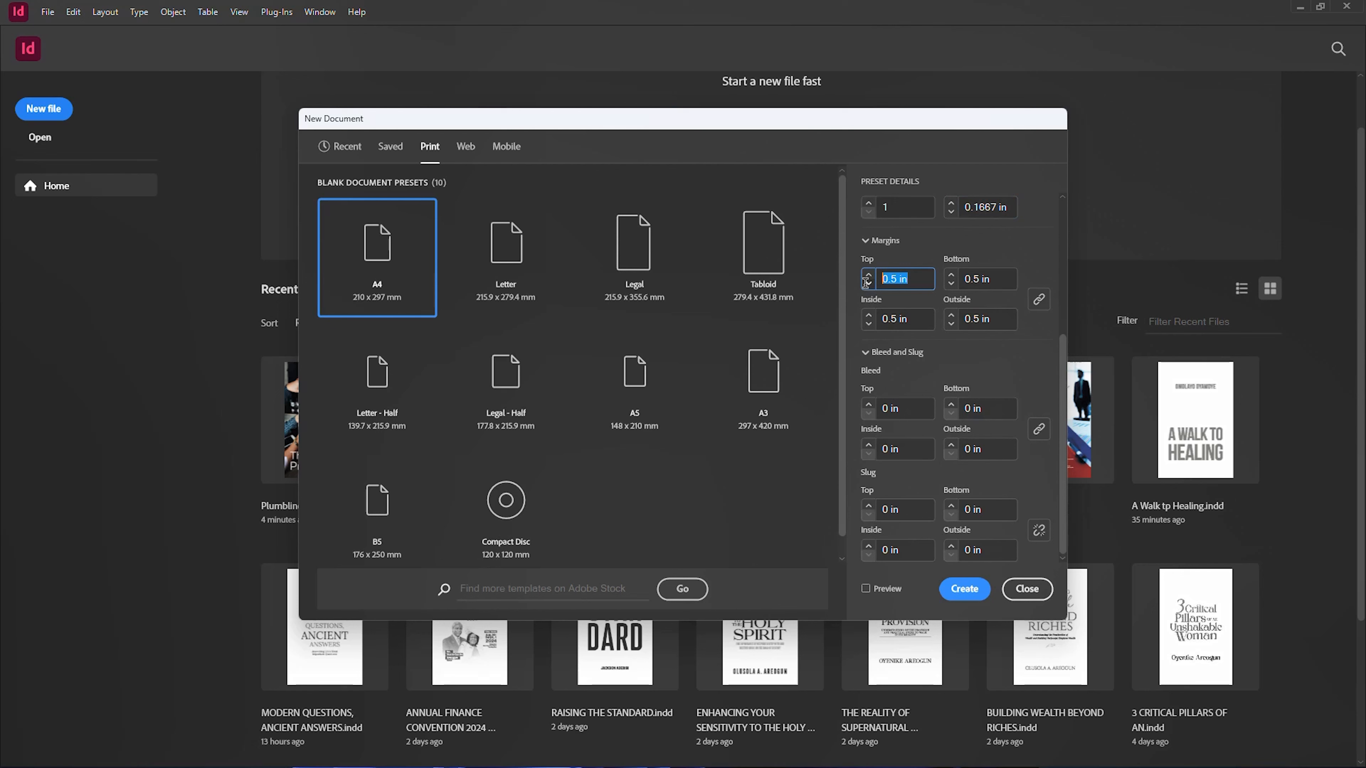
type("1")
key("Tab")
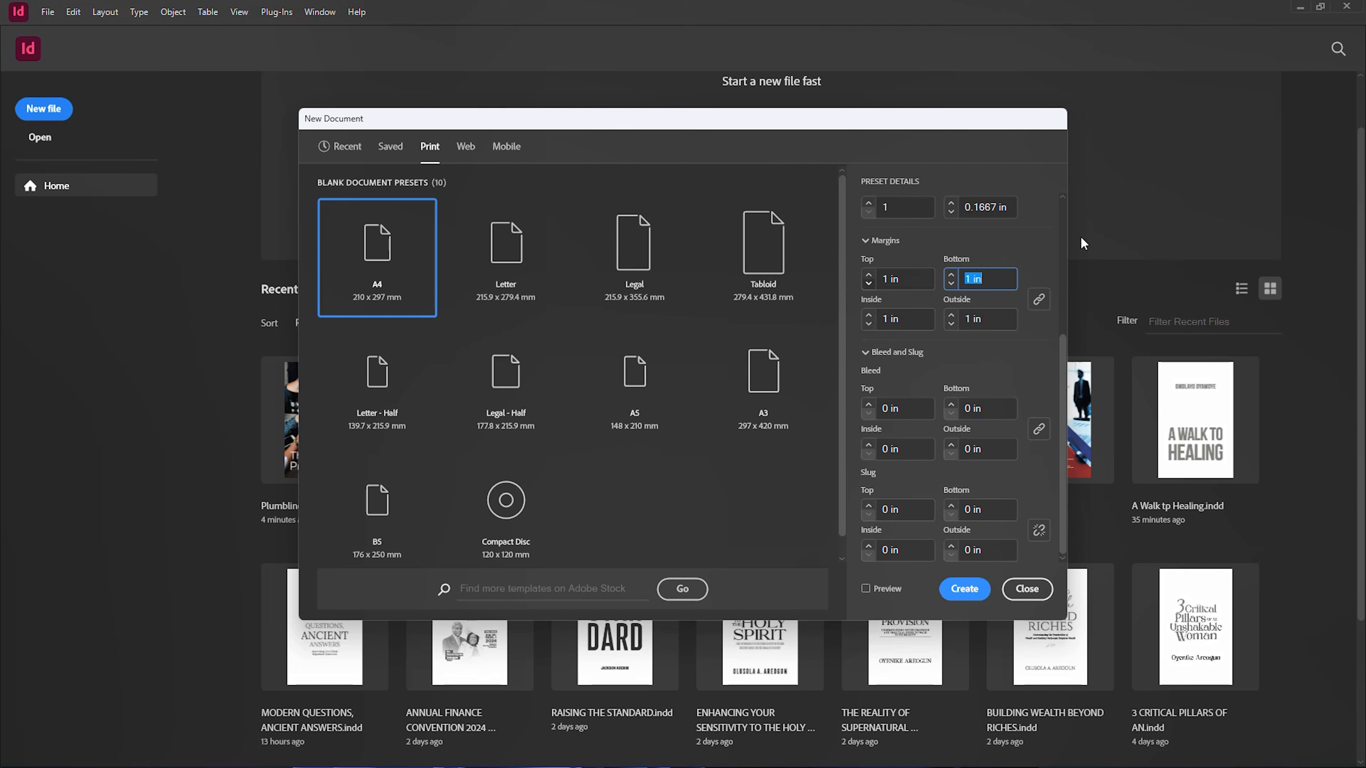
Step: Unlink the margins to give only the top one 0.75 in, and create the document
left_click(1042, 299)
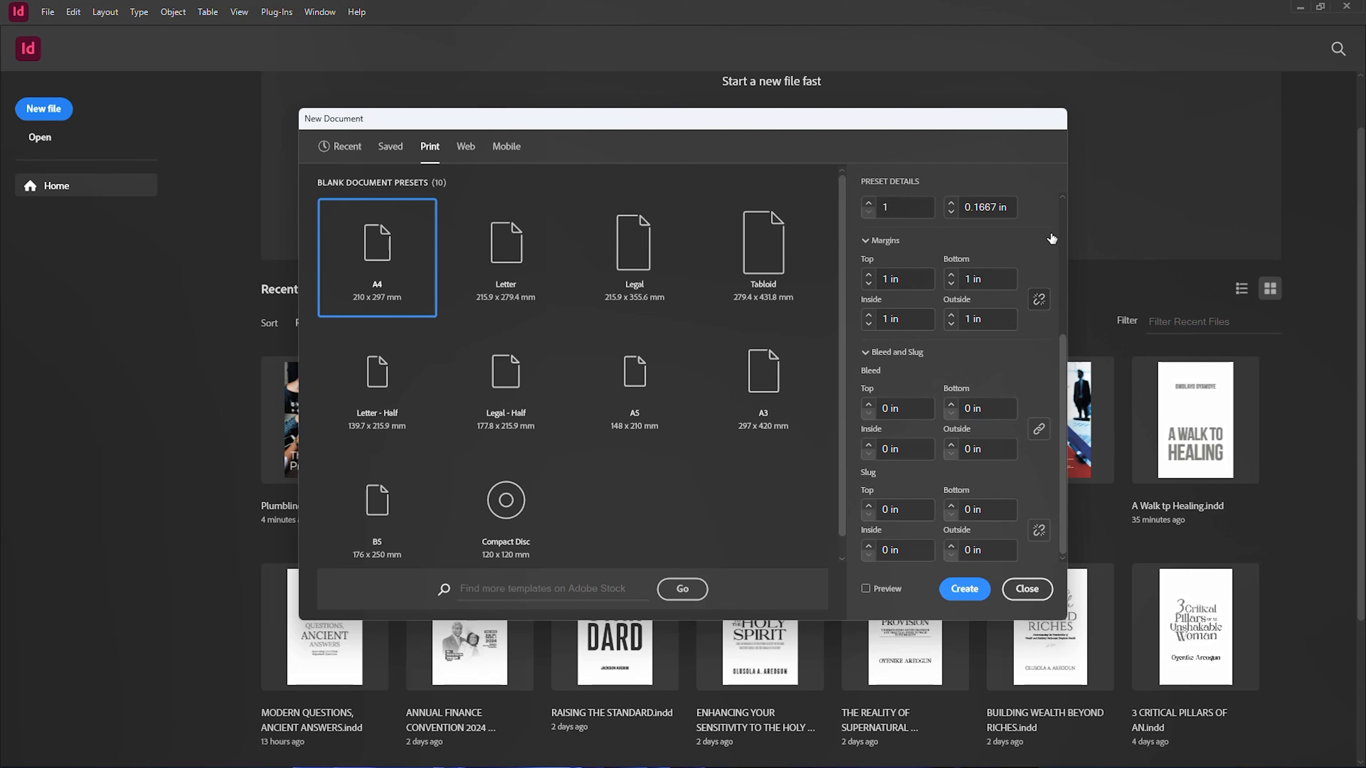
left_click(894, 276)
type("0.25")
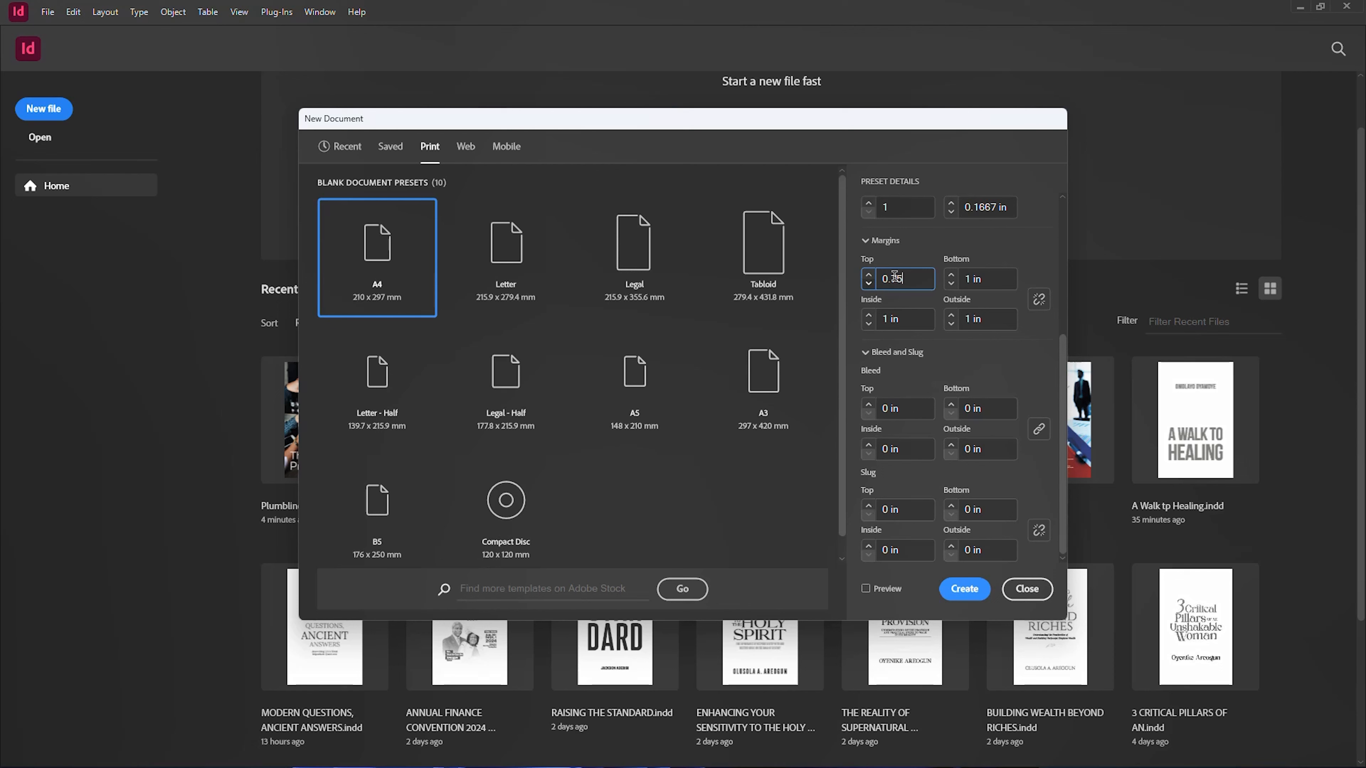
key("Tab")
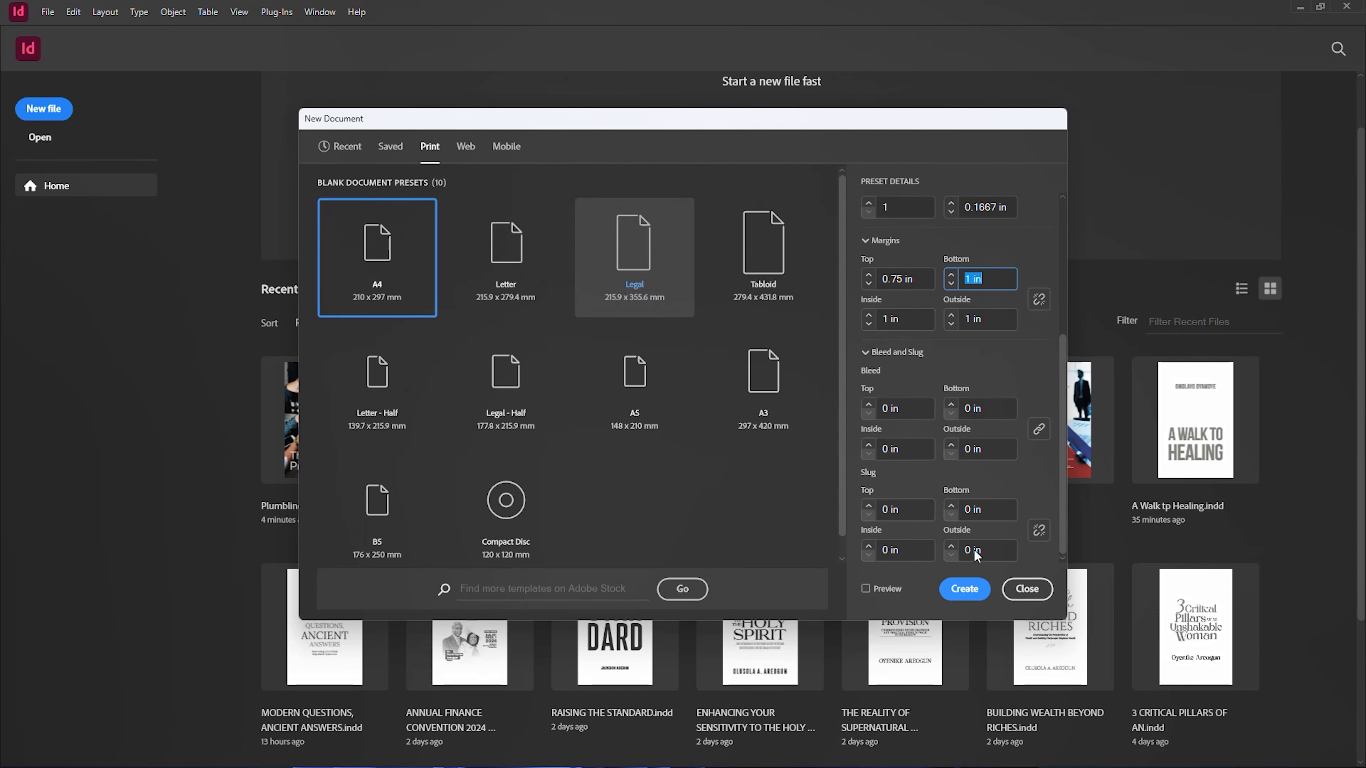
left_click(962, 590)
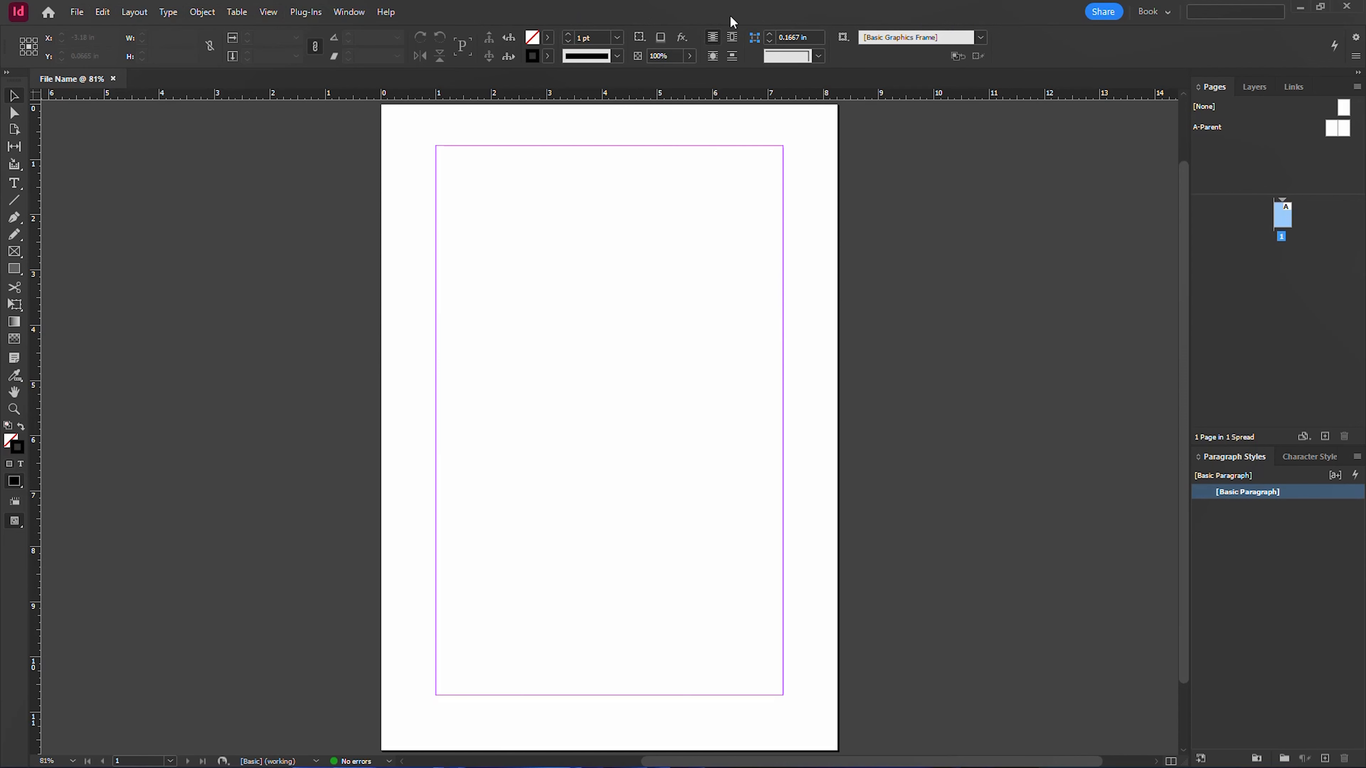
Step: Look over the home screen, the Type and Rectangle tools with their control options, and the Layers and Pages panels
left_click(52, 14)
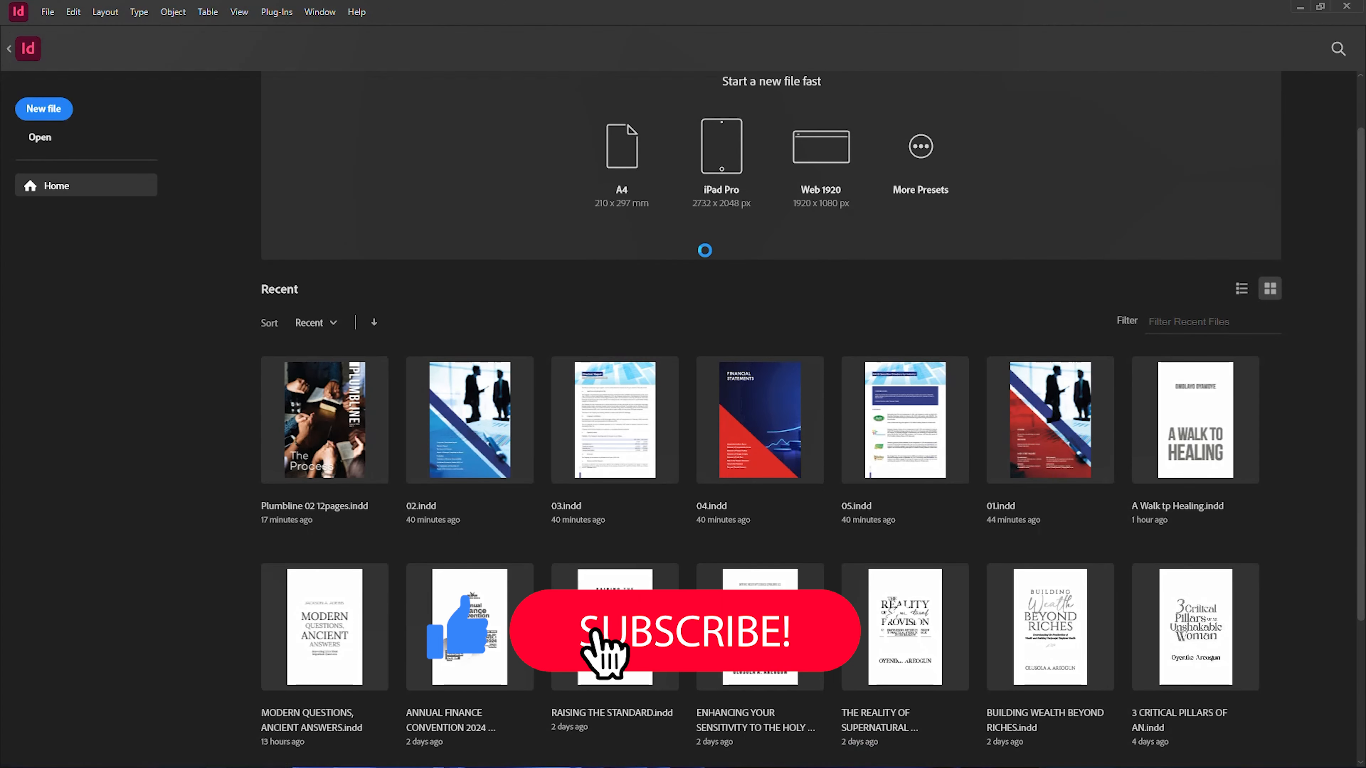
left_click(9, 51)
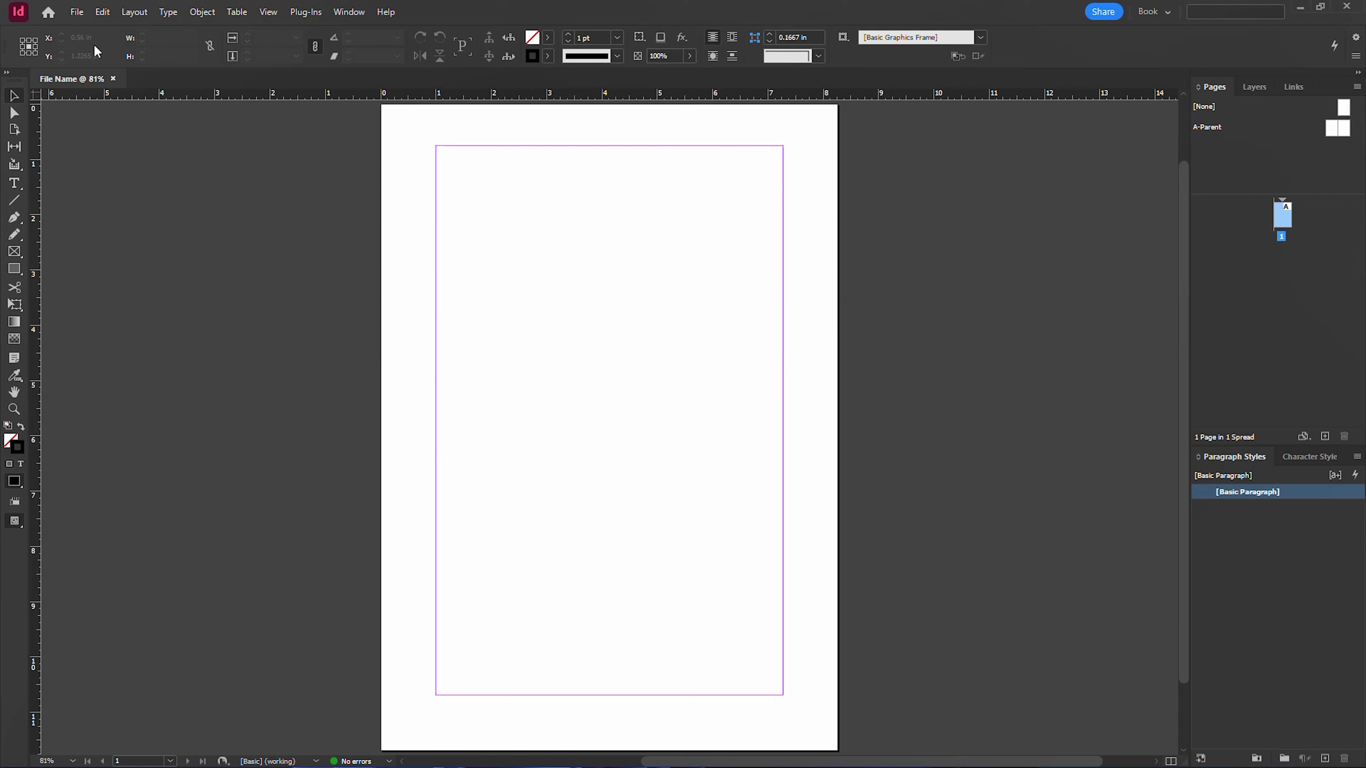
left_click(15, 185)
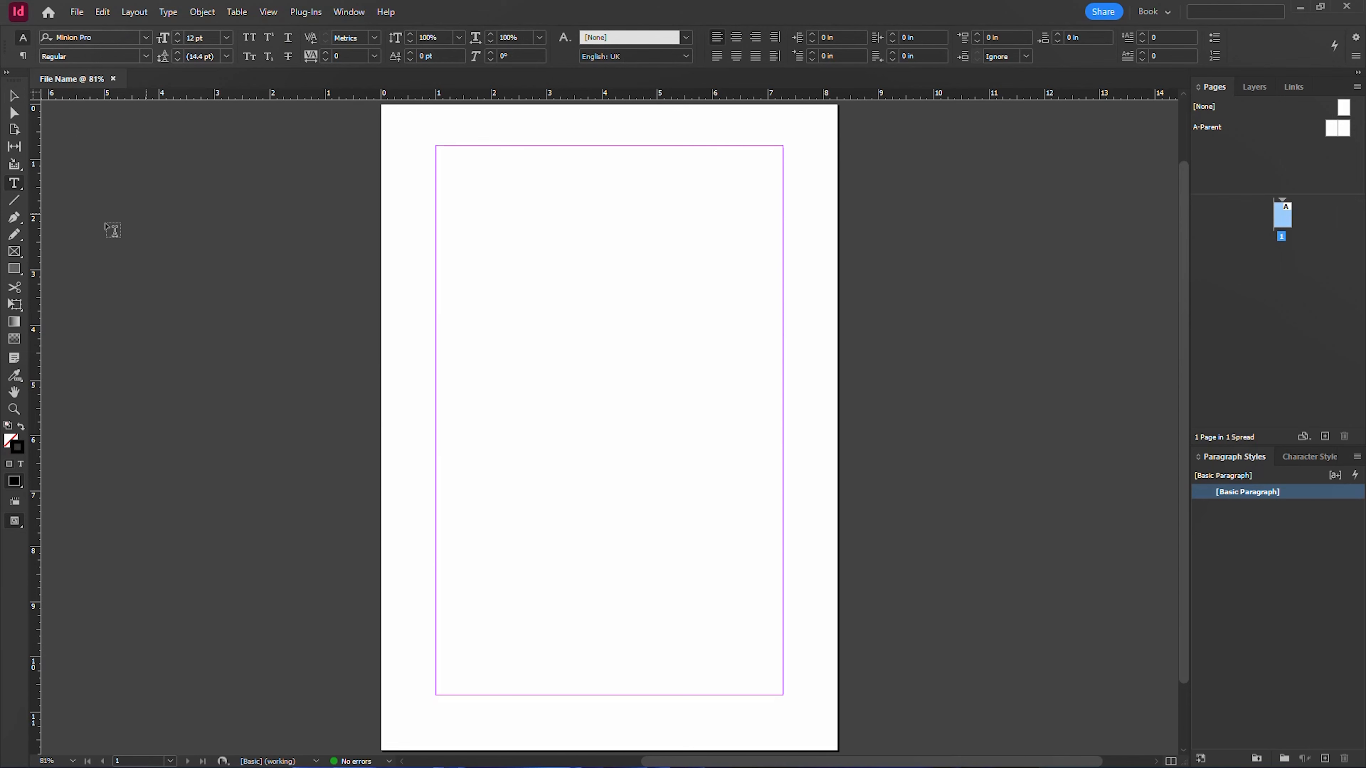
left_click(14, 270)
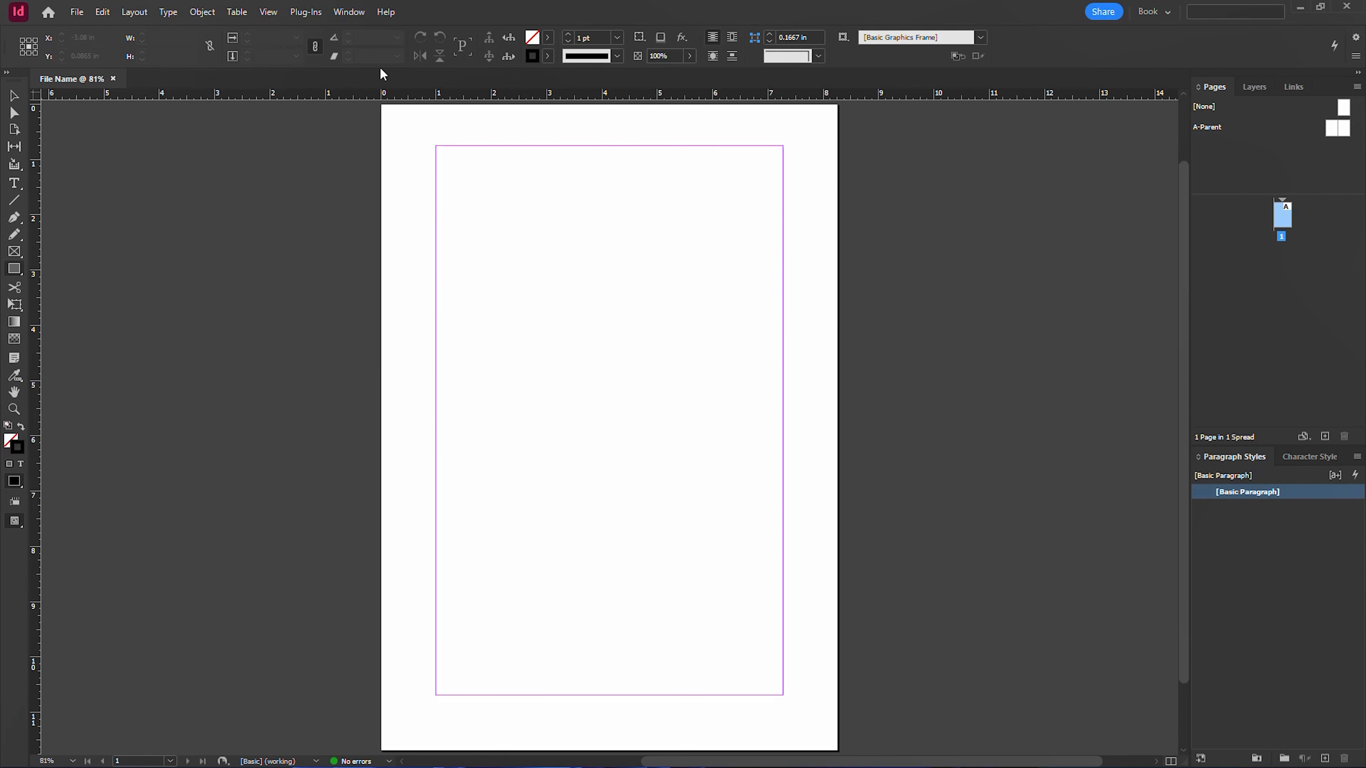
left_click(14, 99)
key("ctrl+minus")
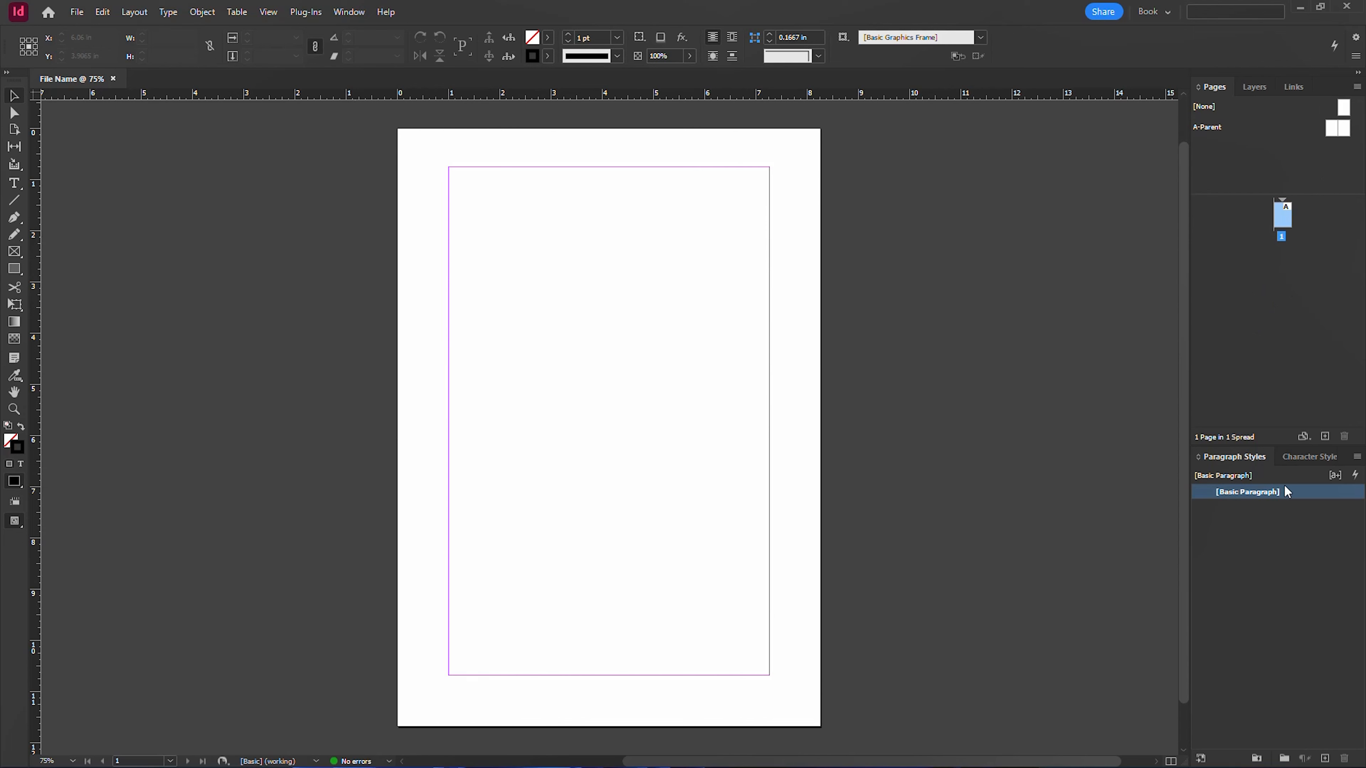
left_click(1254, 90)
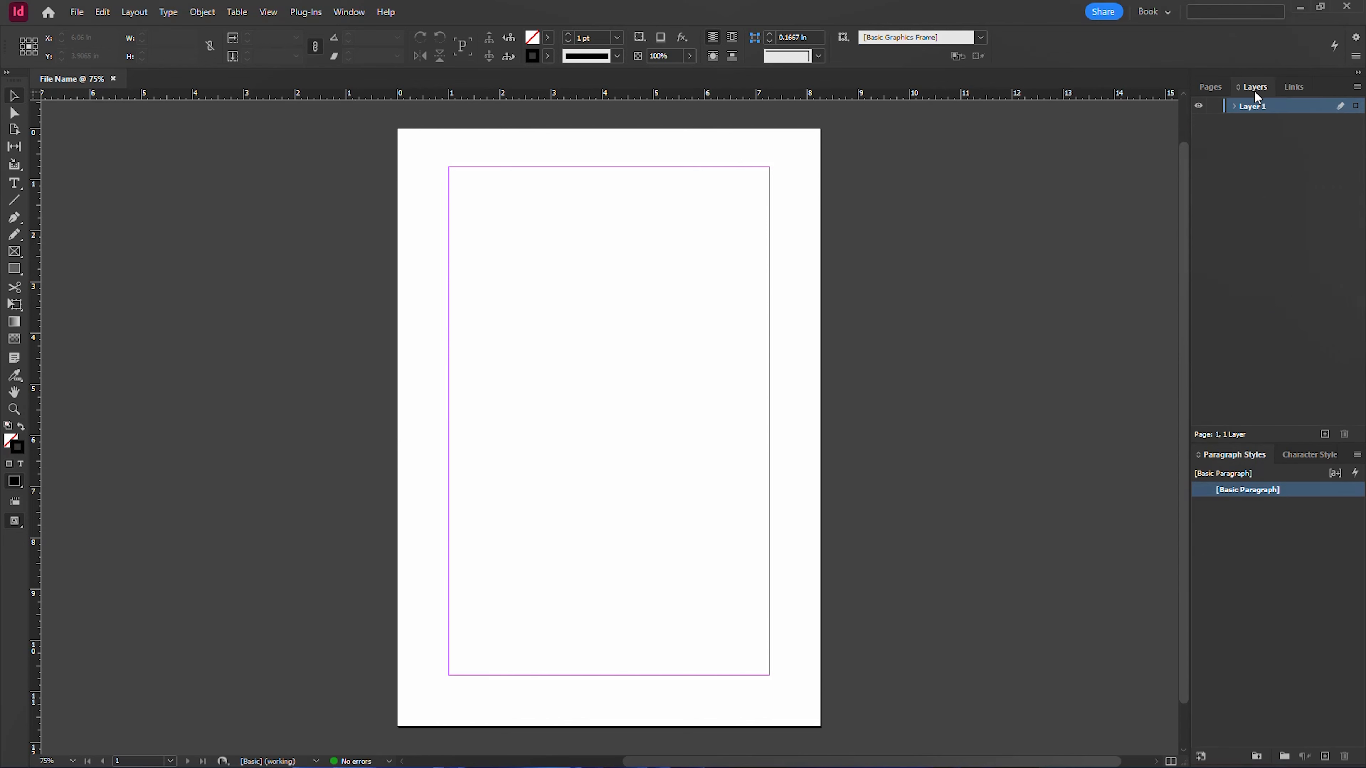
left_click(1213, 87)
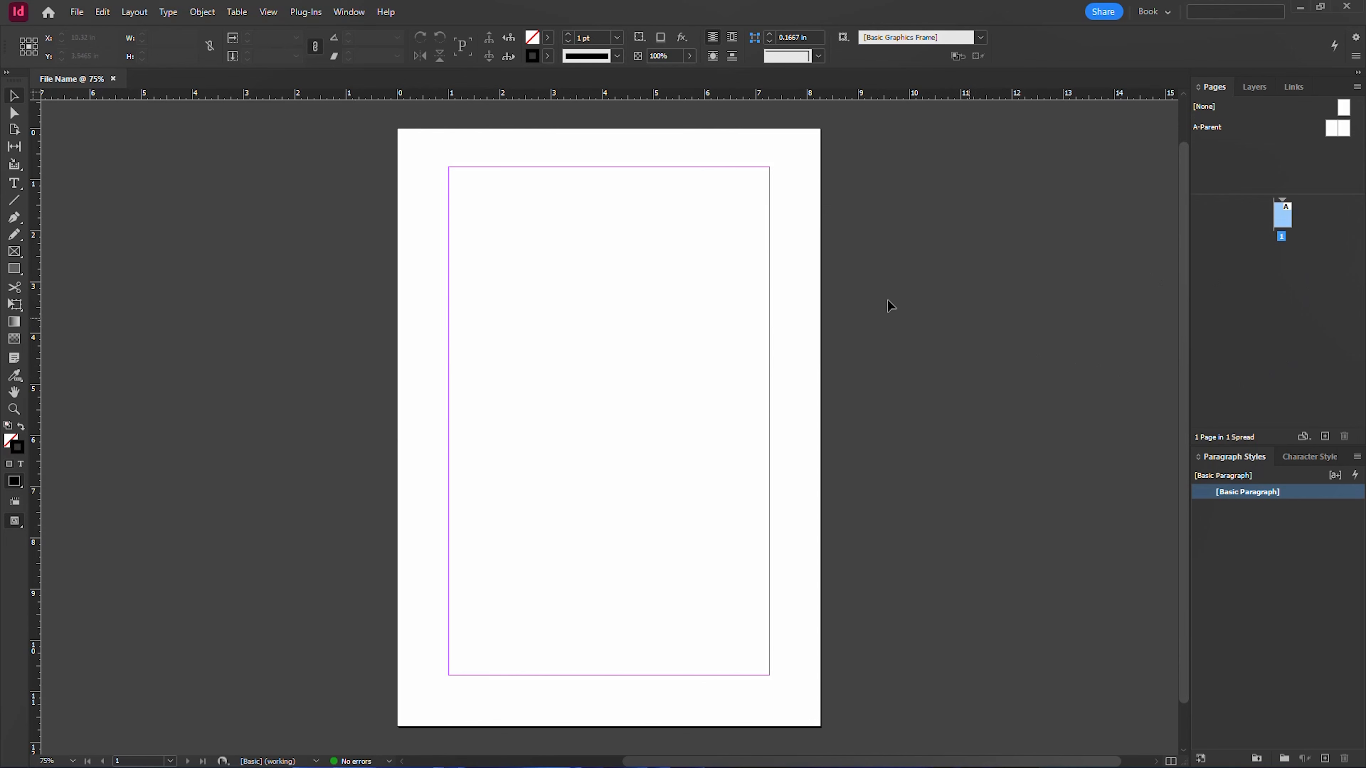
Step: Reset the Book workspace to its default panel layout
left_click(347, 15)
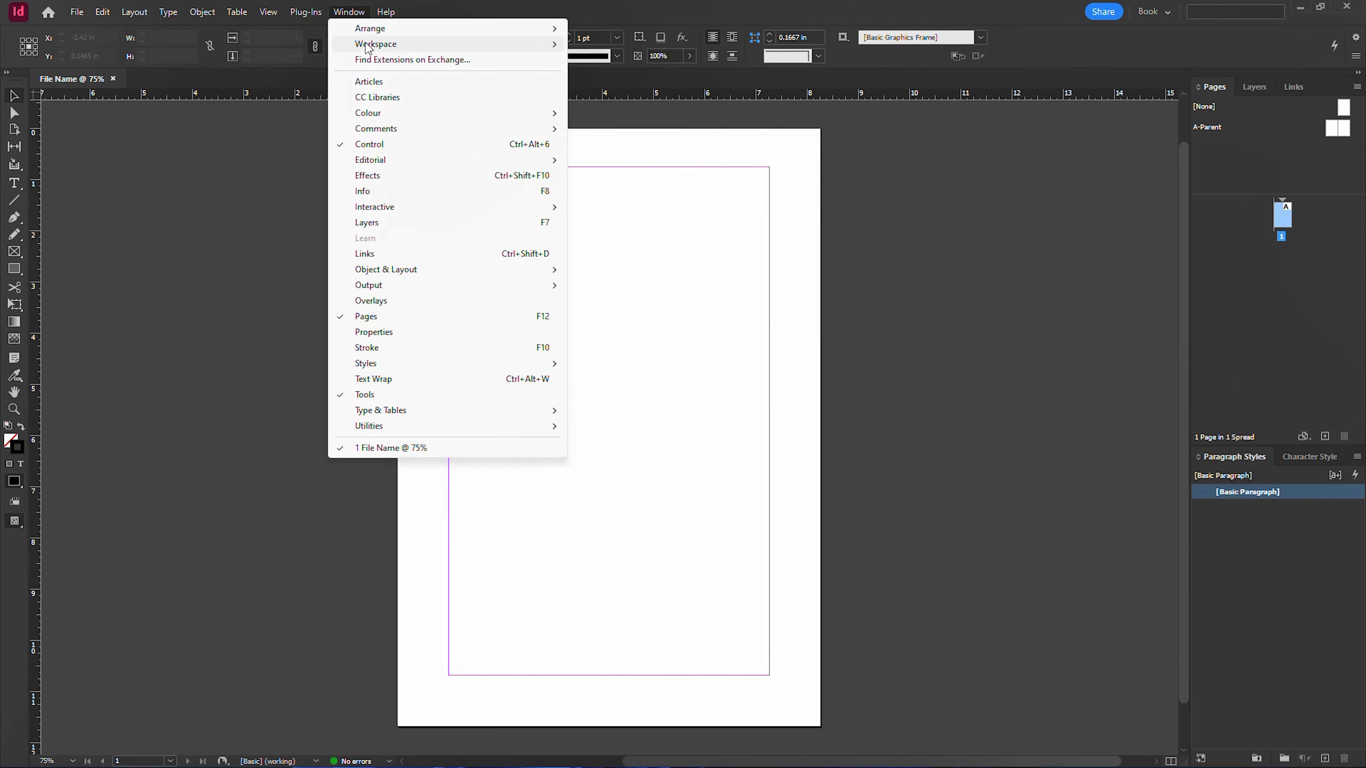
mouse_move(367, 47)
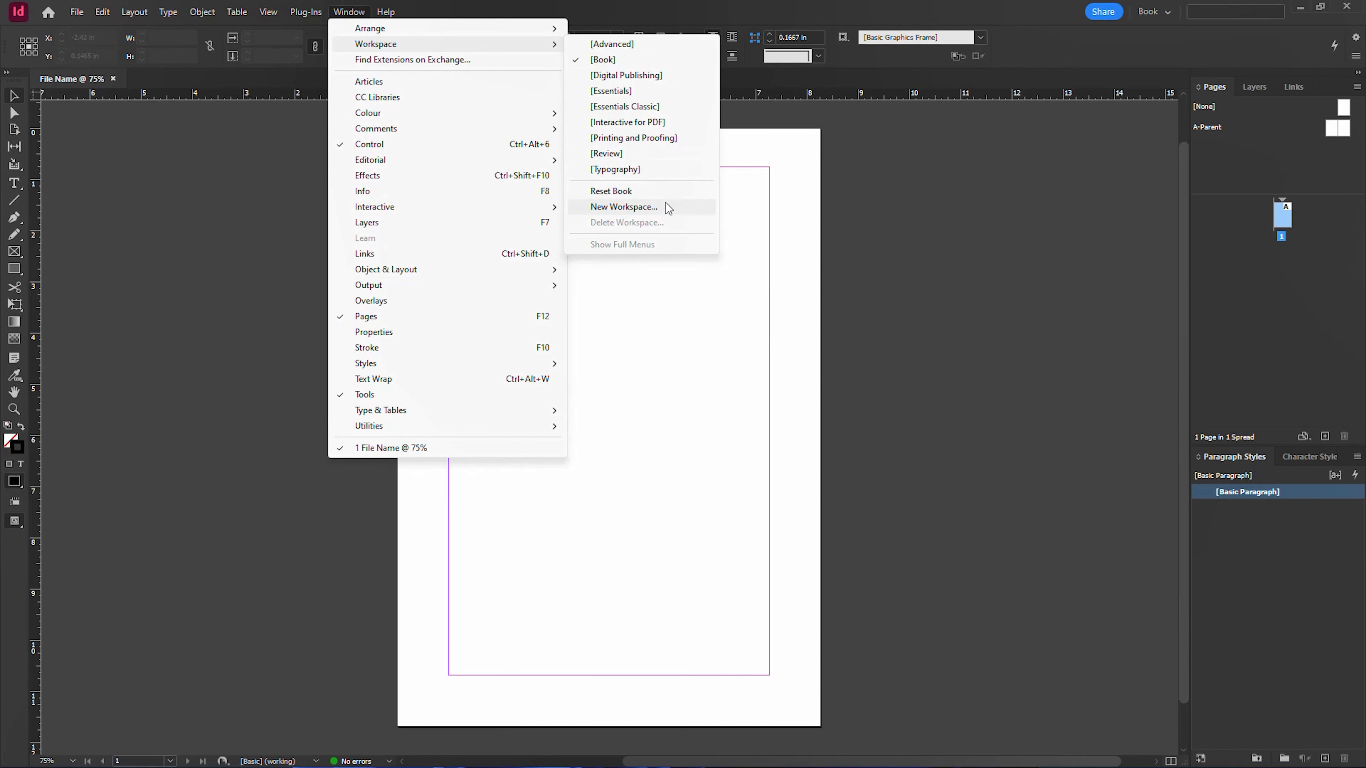
left_click(658, 191)
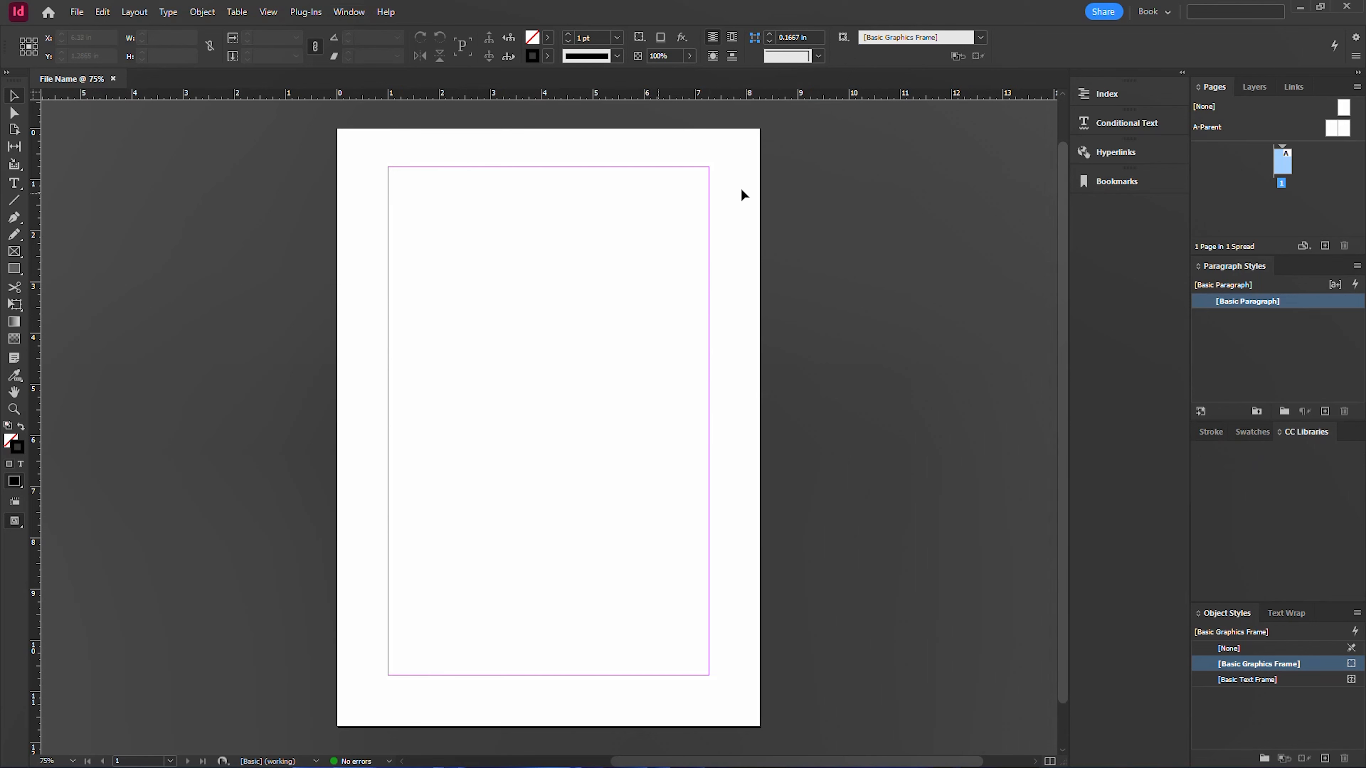
left_click(358, 10)
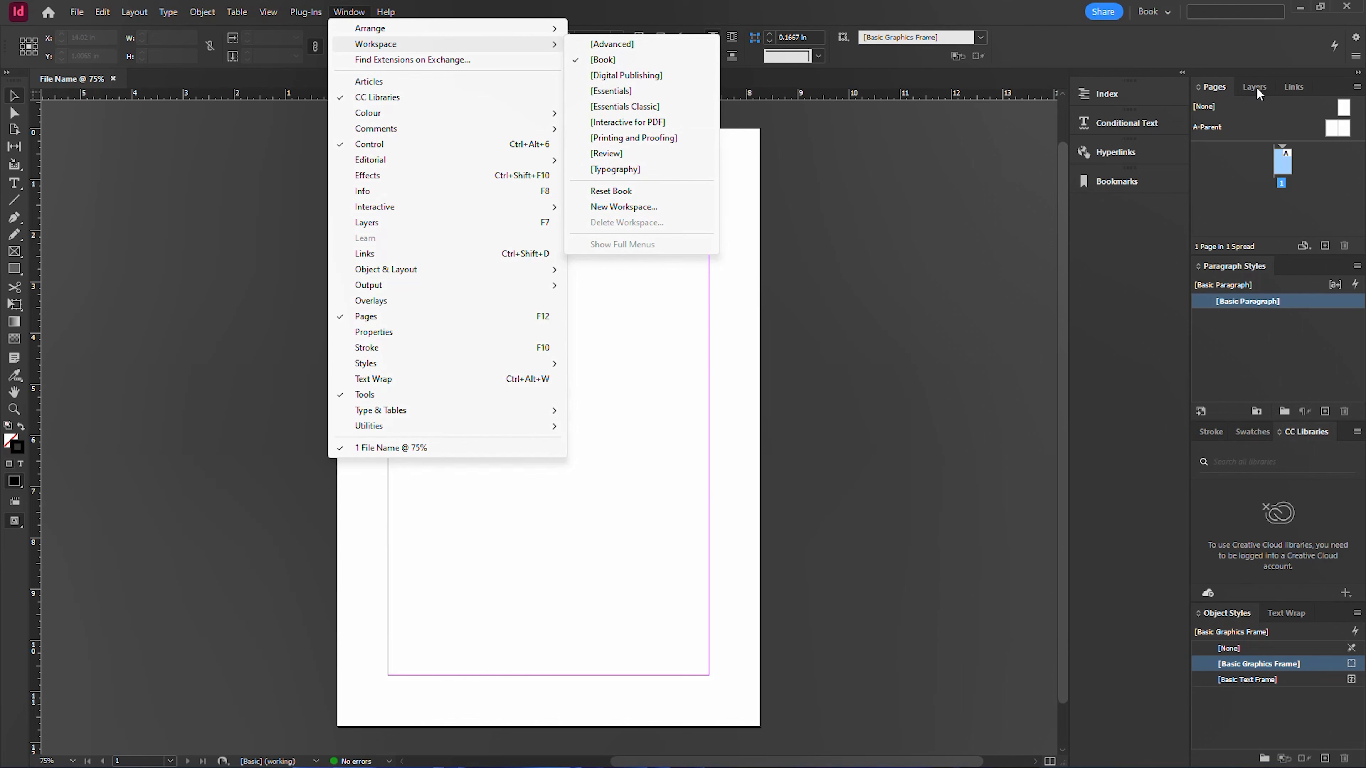
left_click(1158, 211)
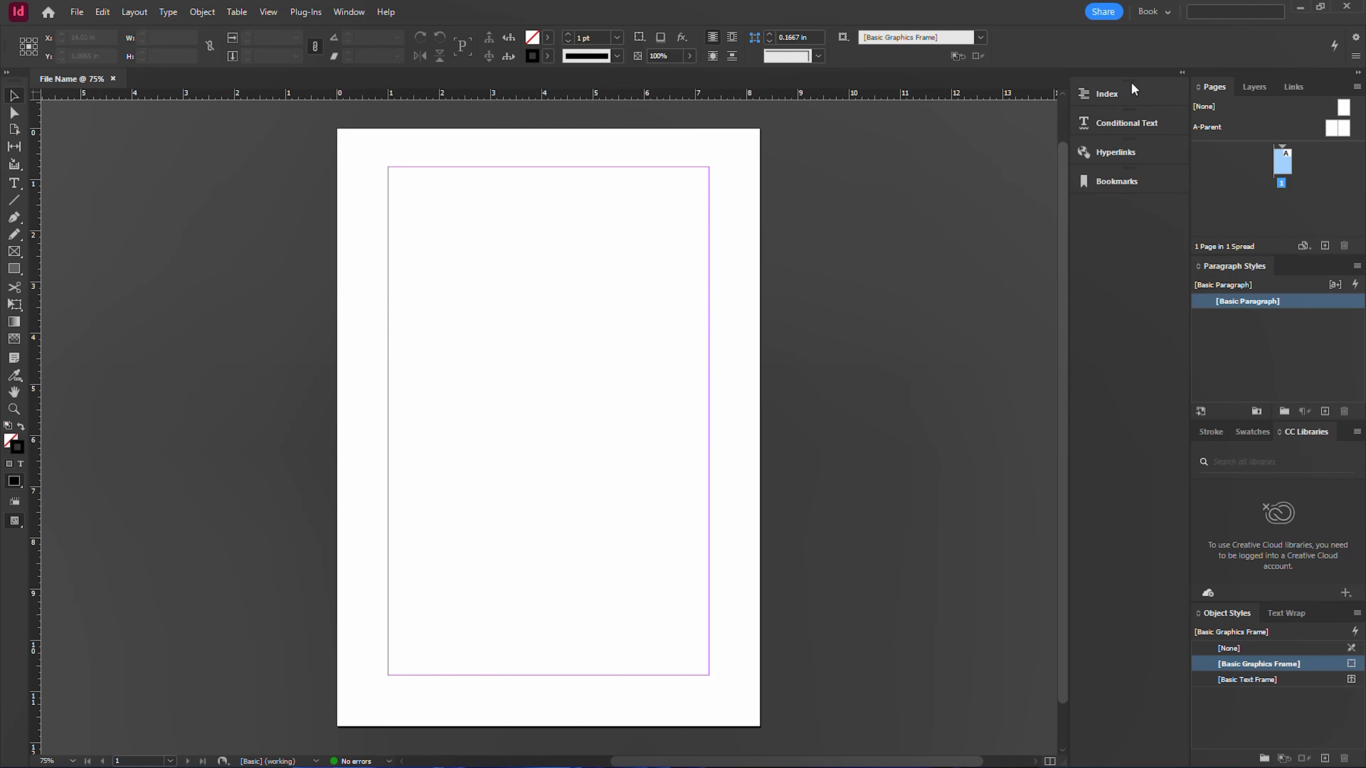
Step: Detach the Index panel from the dock and close it
left_click_drag(1131, 83, 908, 222)
left_click(960, 209)
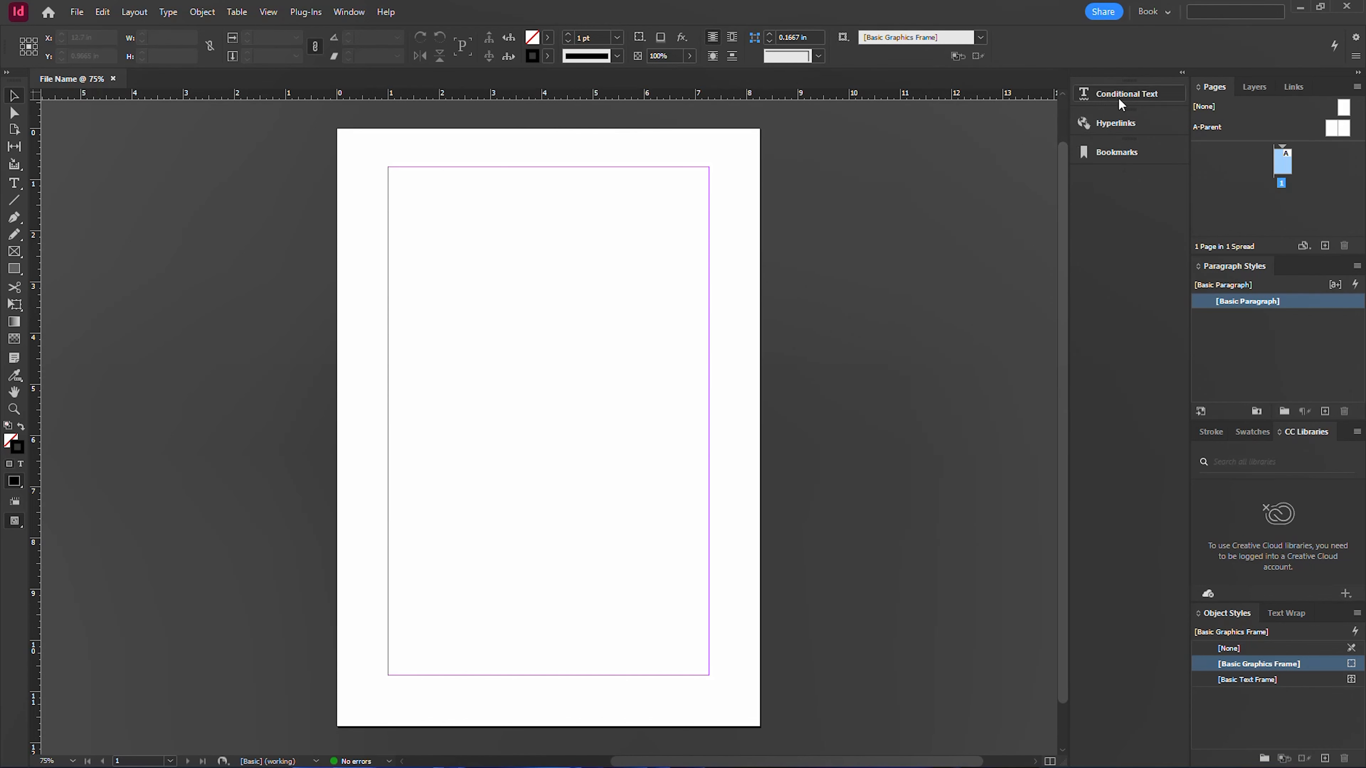
Step: Detach the Conditional Text, Hyperlinks and Bookmarks panels from the dock and close each of them
left_click_drag(1141, 83, 915, 182)
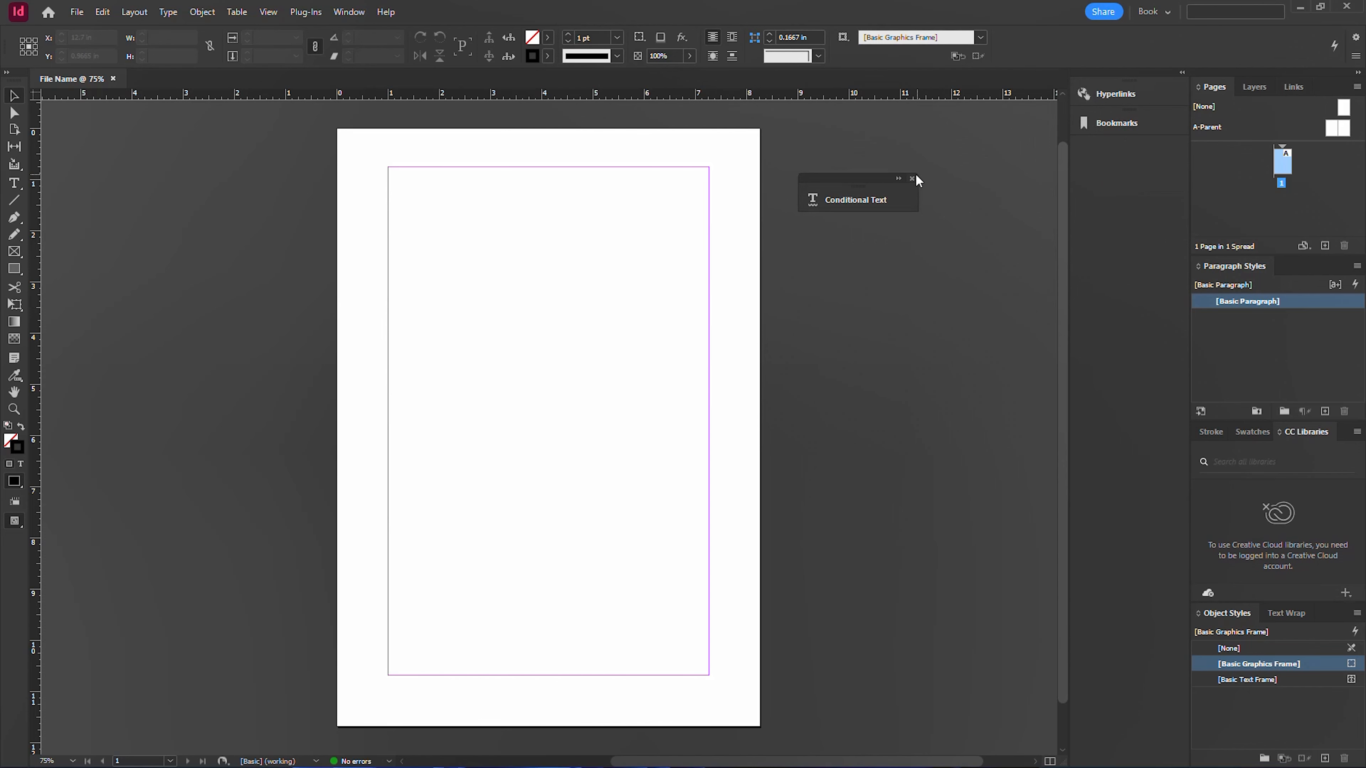
left_click(916, 180)
left_click_drag(1105, 84, 973, 184)
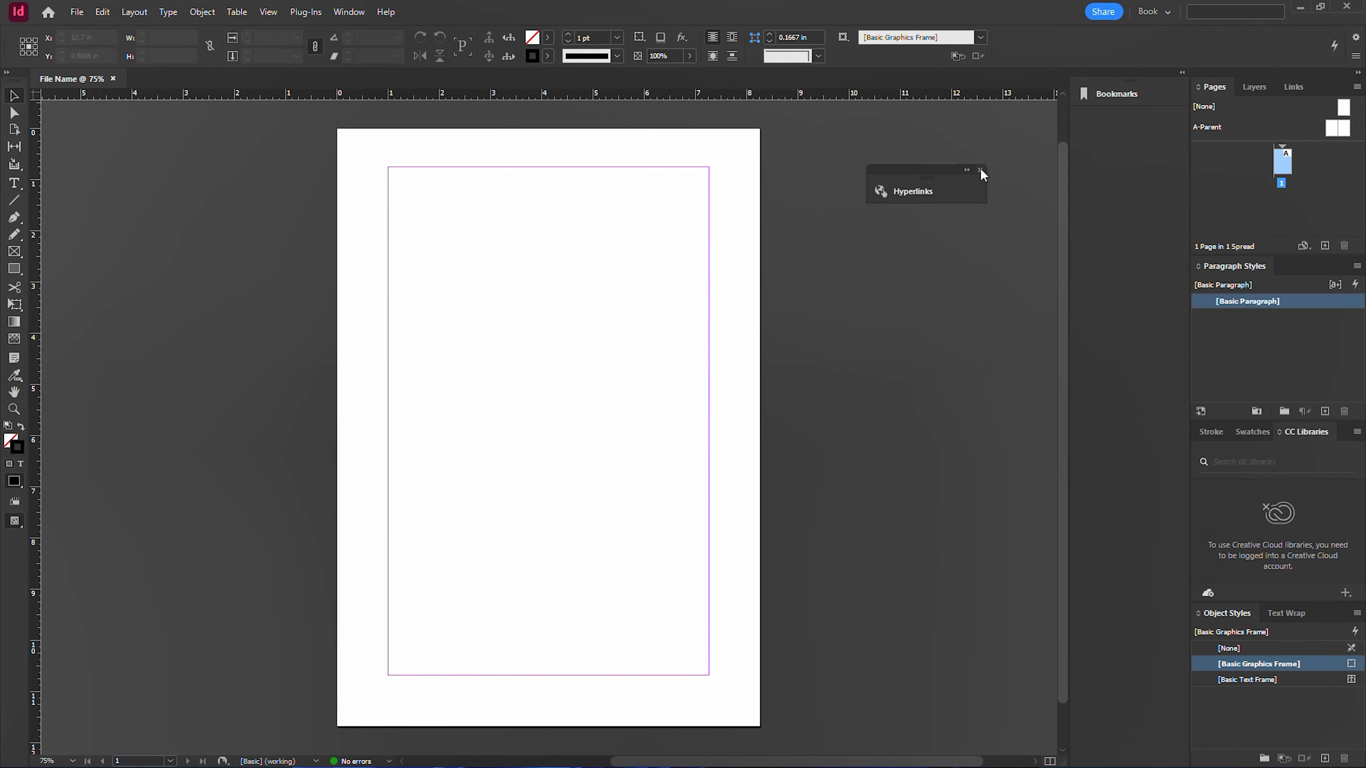
left_click(983, 173)
left_click_drag(1113, 94, 913, 192)
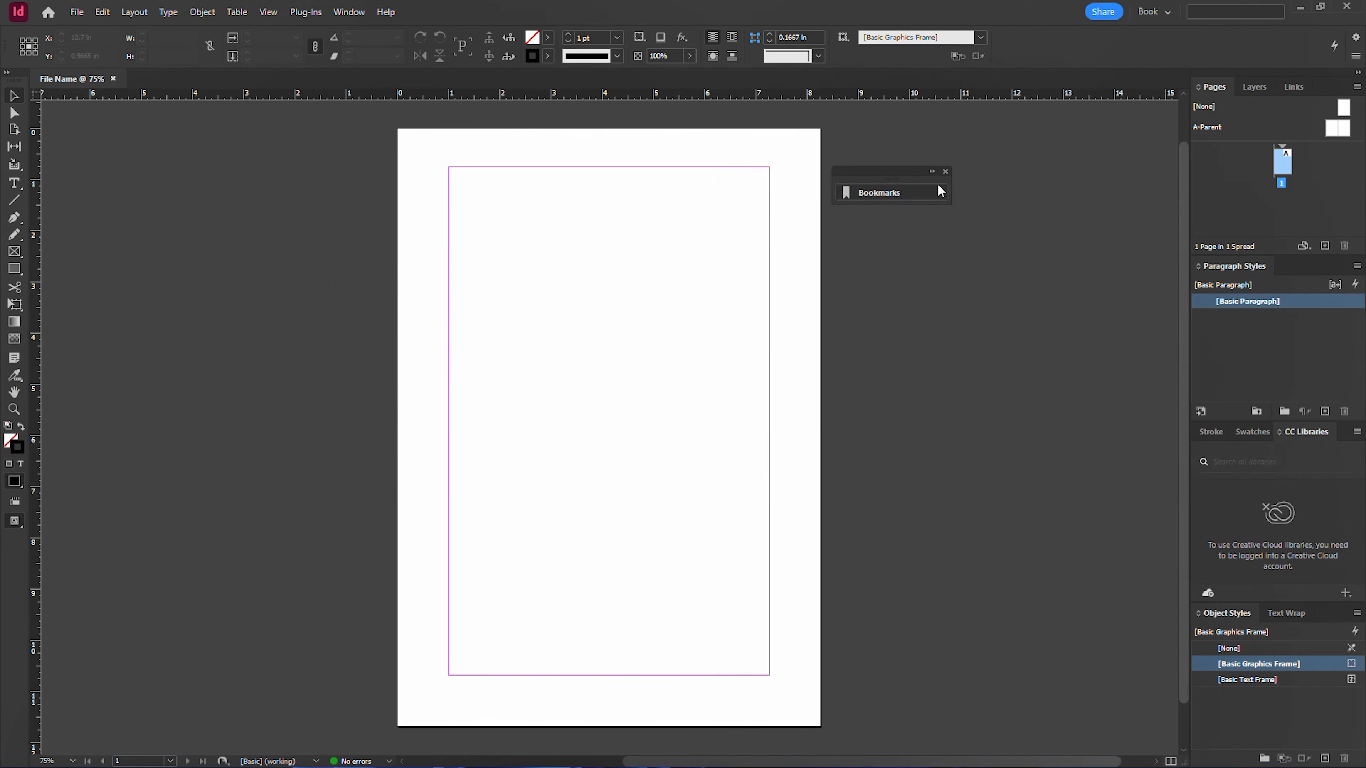
left_click(945, 172)
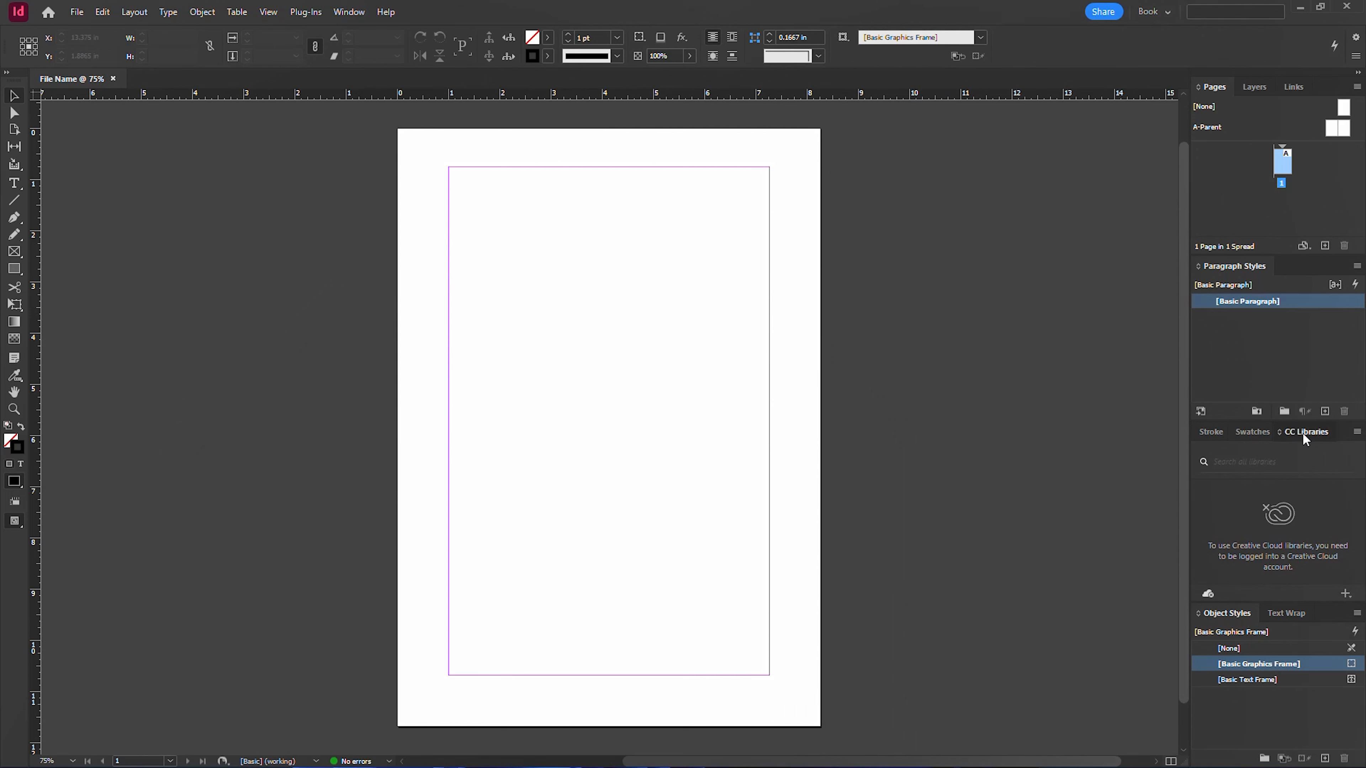
Step: Pull the CC Libraries, Swatches and Stroke panels out of the dock and close them
left_click_drag(1307, 433, 979, 387)
left_click(1096, 374)
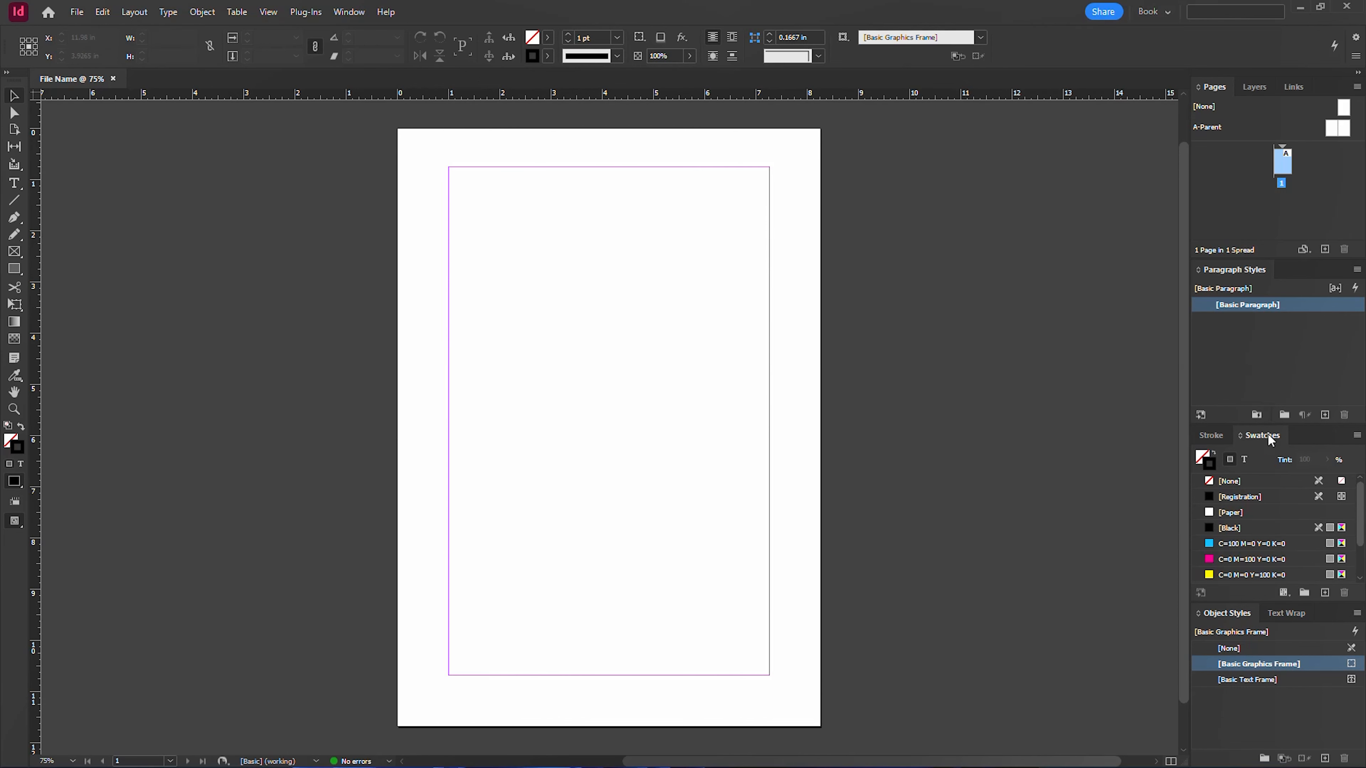
left_click_drag(1267, 433, 1001, 415)
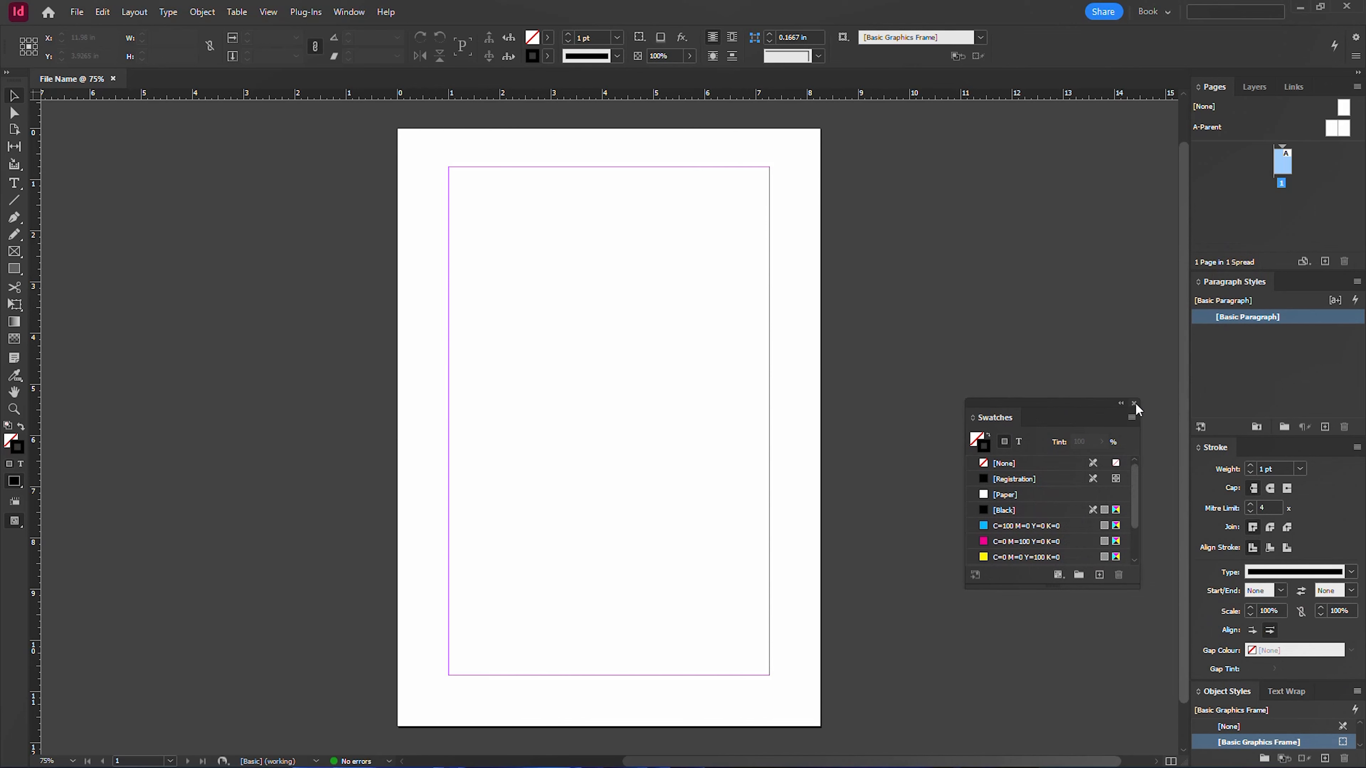
left_click(1134, 403)
left_click_drag(1317, 449, 1028, 409)
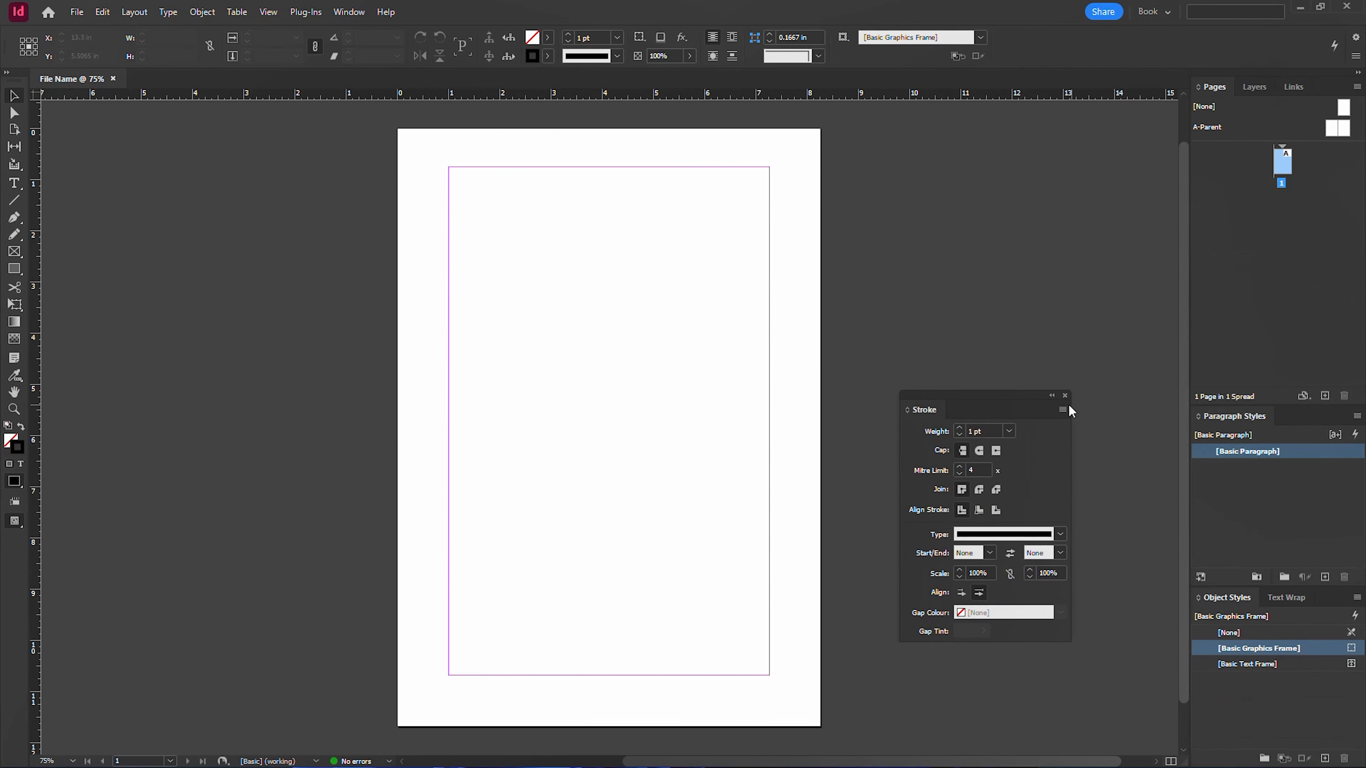
left_click(1065, 396)
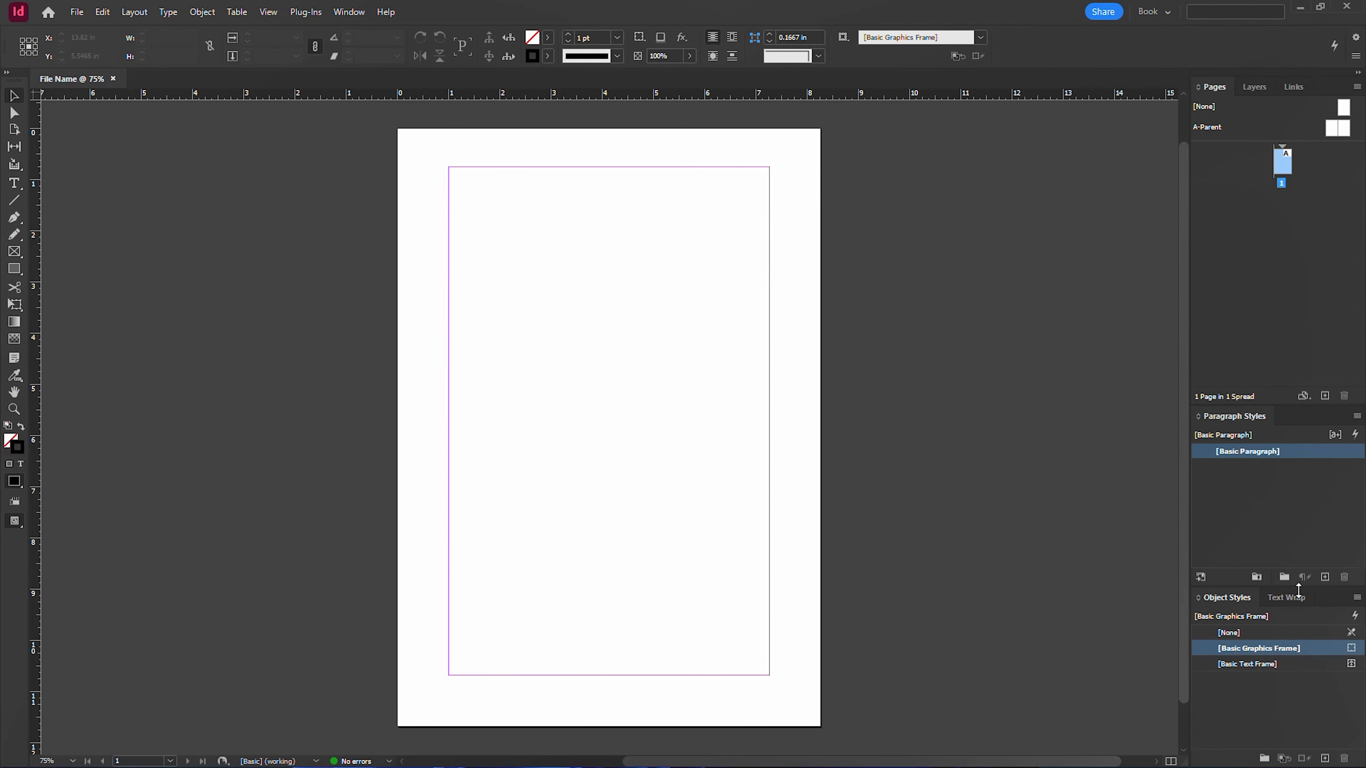
Step: Remove the Object Styles and Text Wrap panels from the dock, leaving the Pages and Paragraph Styles groups
left_click_drag(1236, 598, 941, 456)
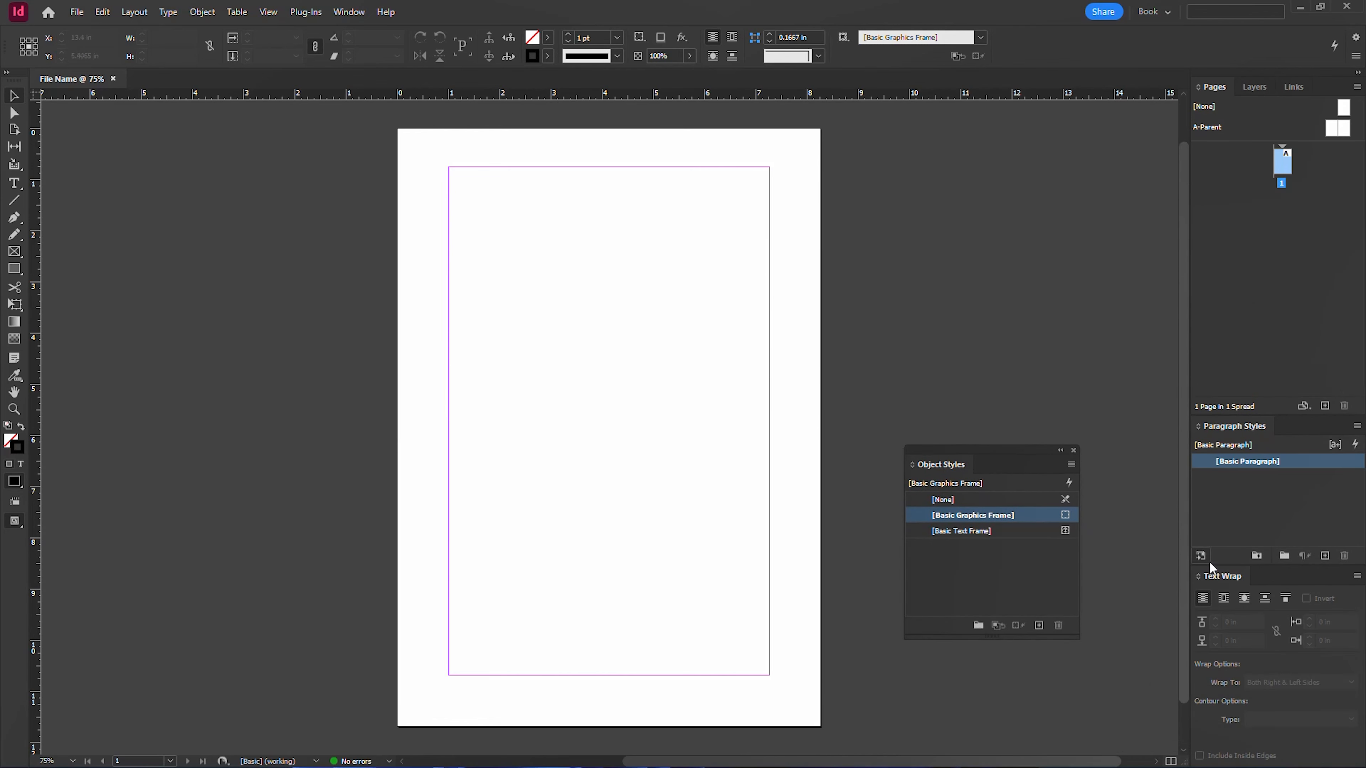
left_click(1074, 450)
left_click_drag(1223, 573, 916, 406)
left_click(1059, 402)
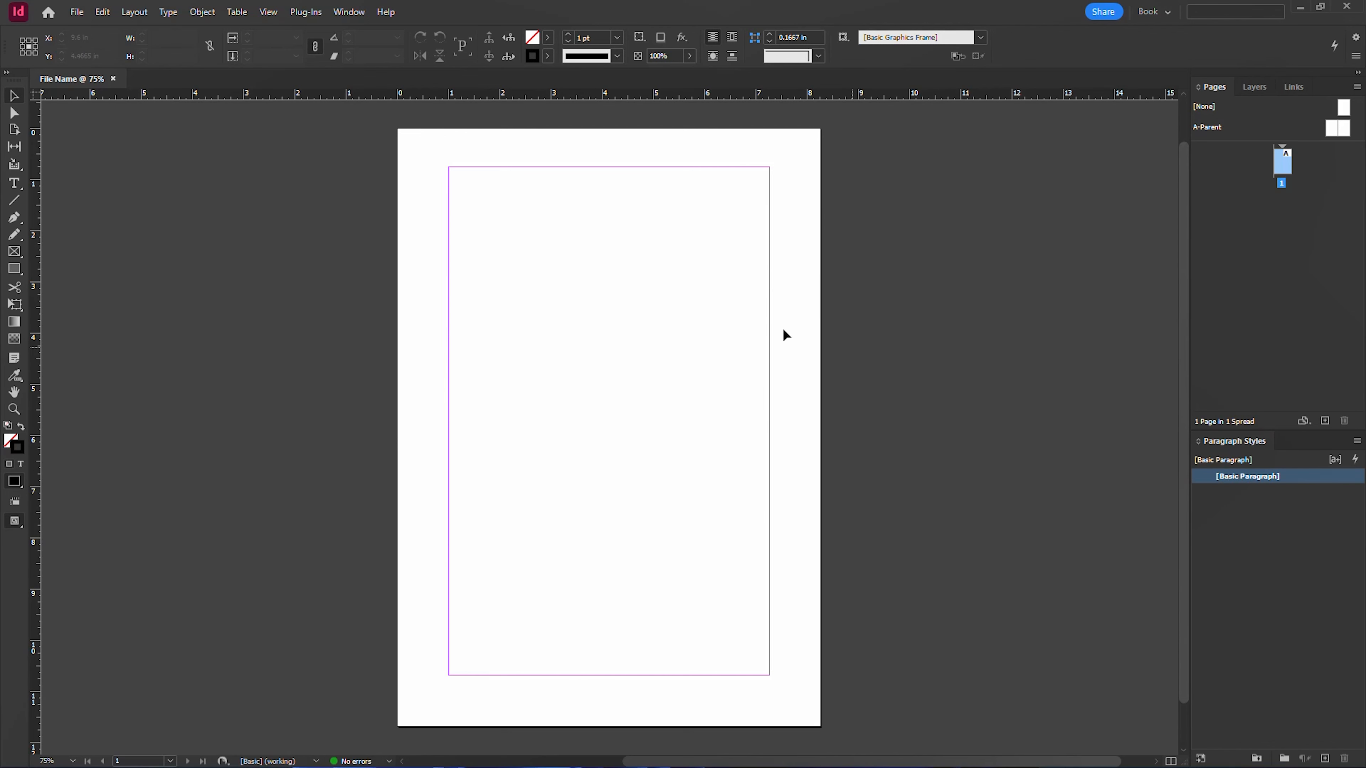
Step: Show the Character Styles panel and dock it in the same group as Paragraph Styles
left_click(352, 16)
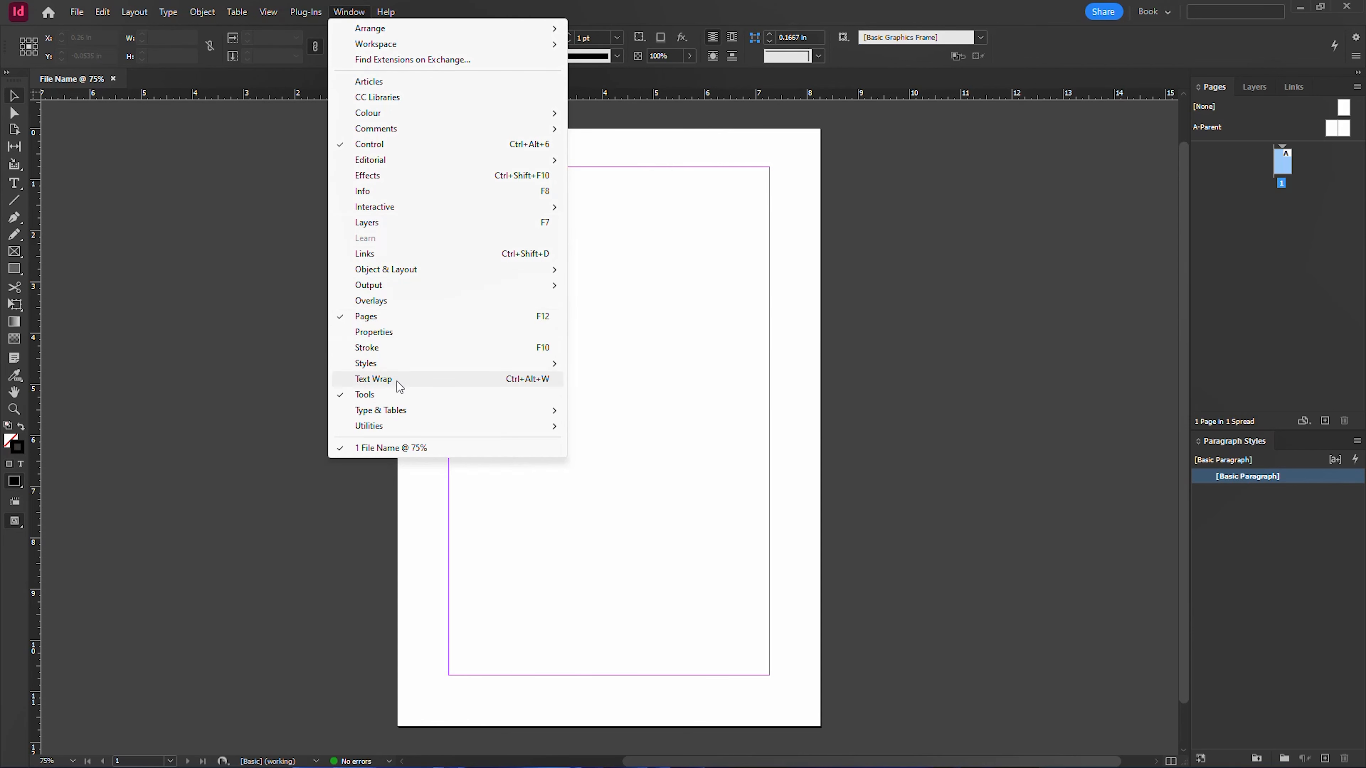
mouse_move(404, 363)
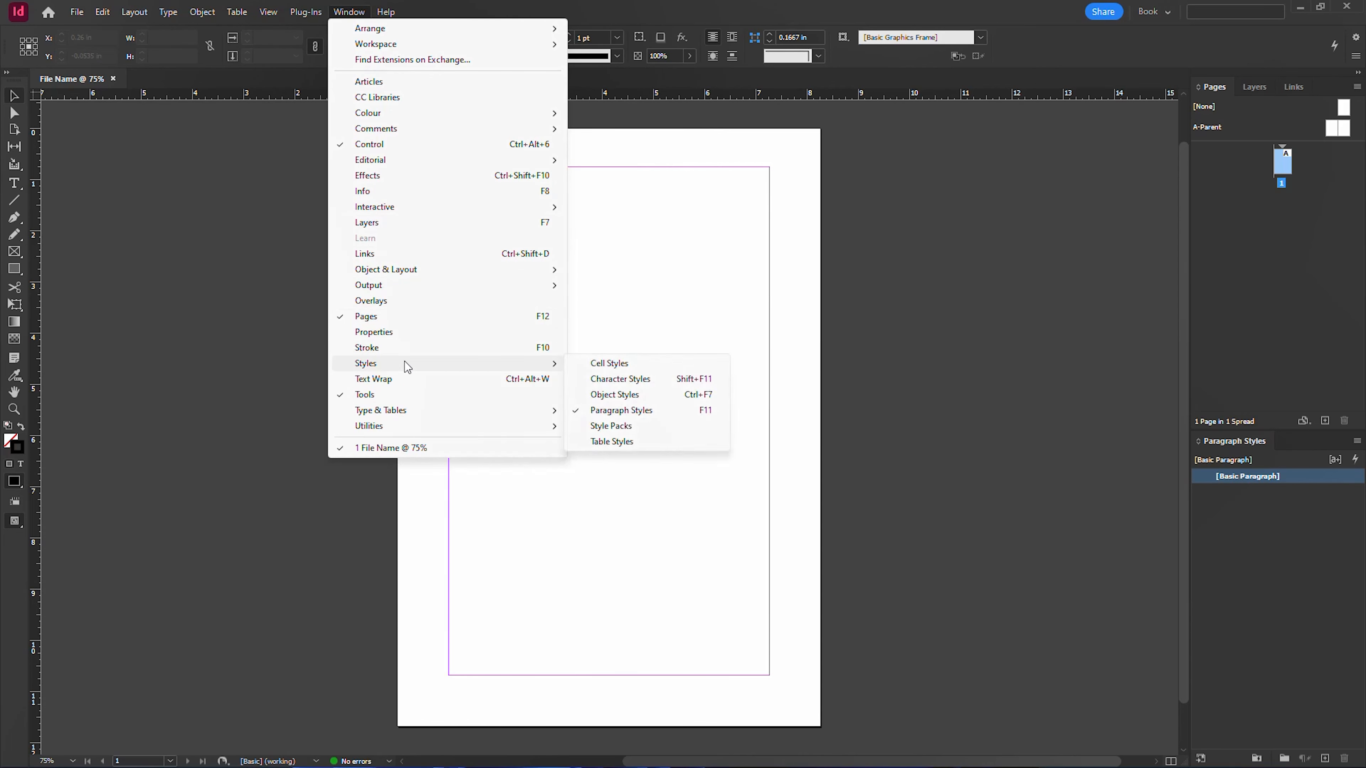
left_click(672, 378)
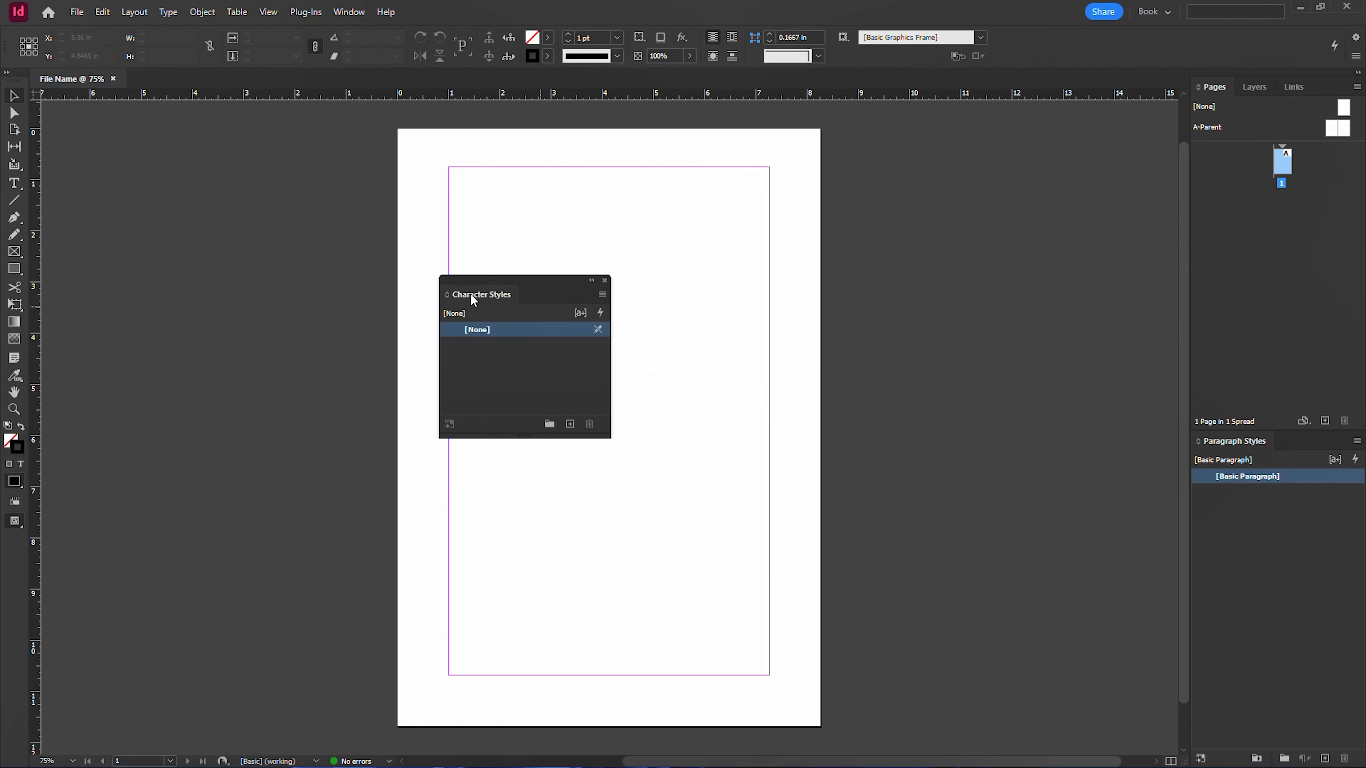
left_click_drag(471, 296, 1303, 445)
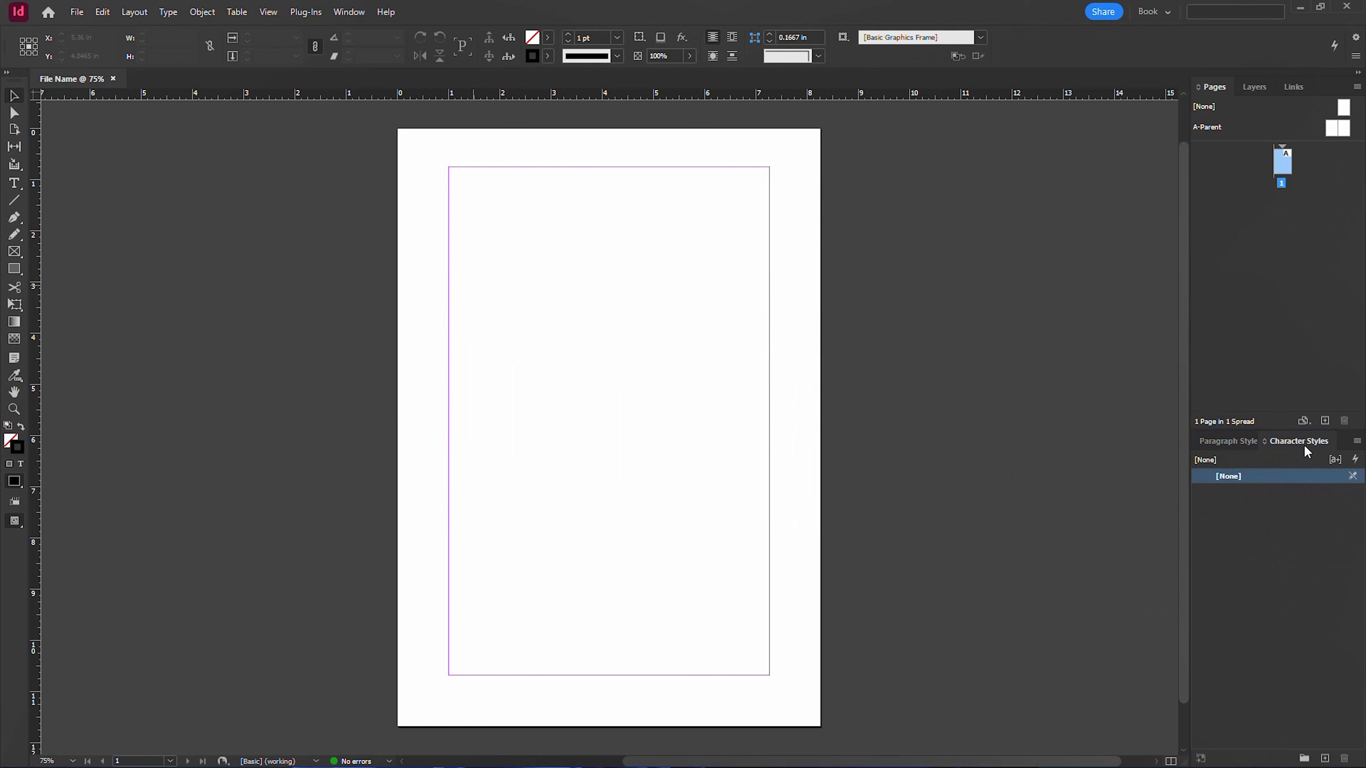
left_click(1226, 441)
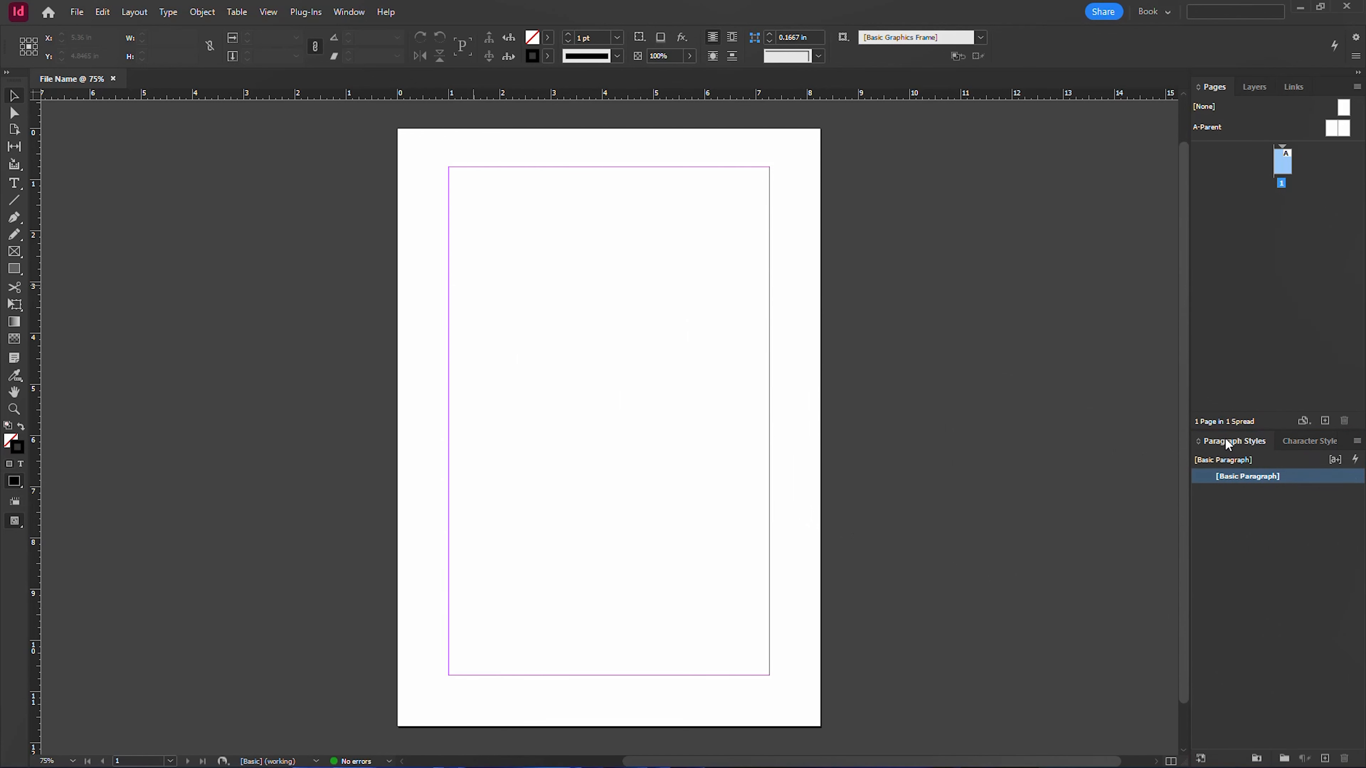
left_click(1317, 439)
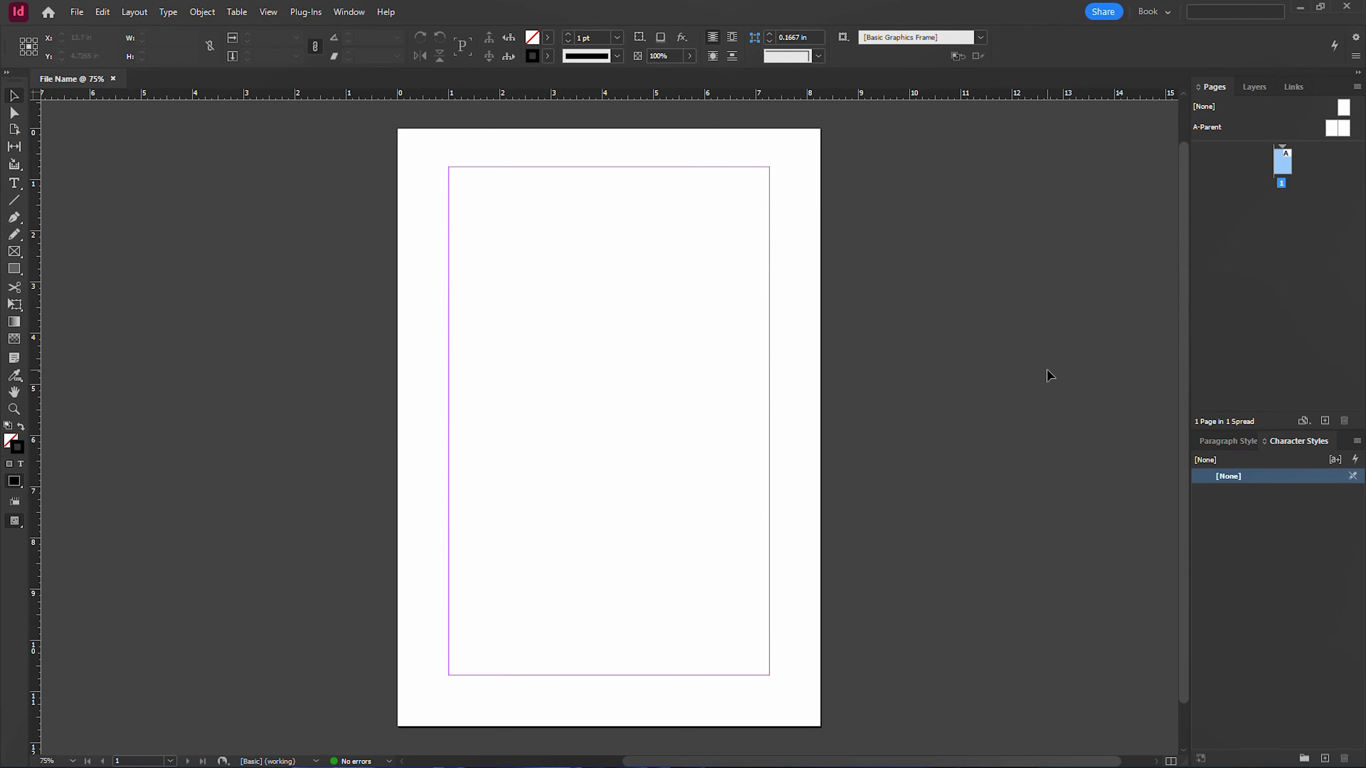
Step: Save the current panel layout as a new workspace named Nextlayers, capturing panel locations and menu customisation
left_click(356, 14)
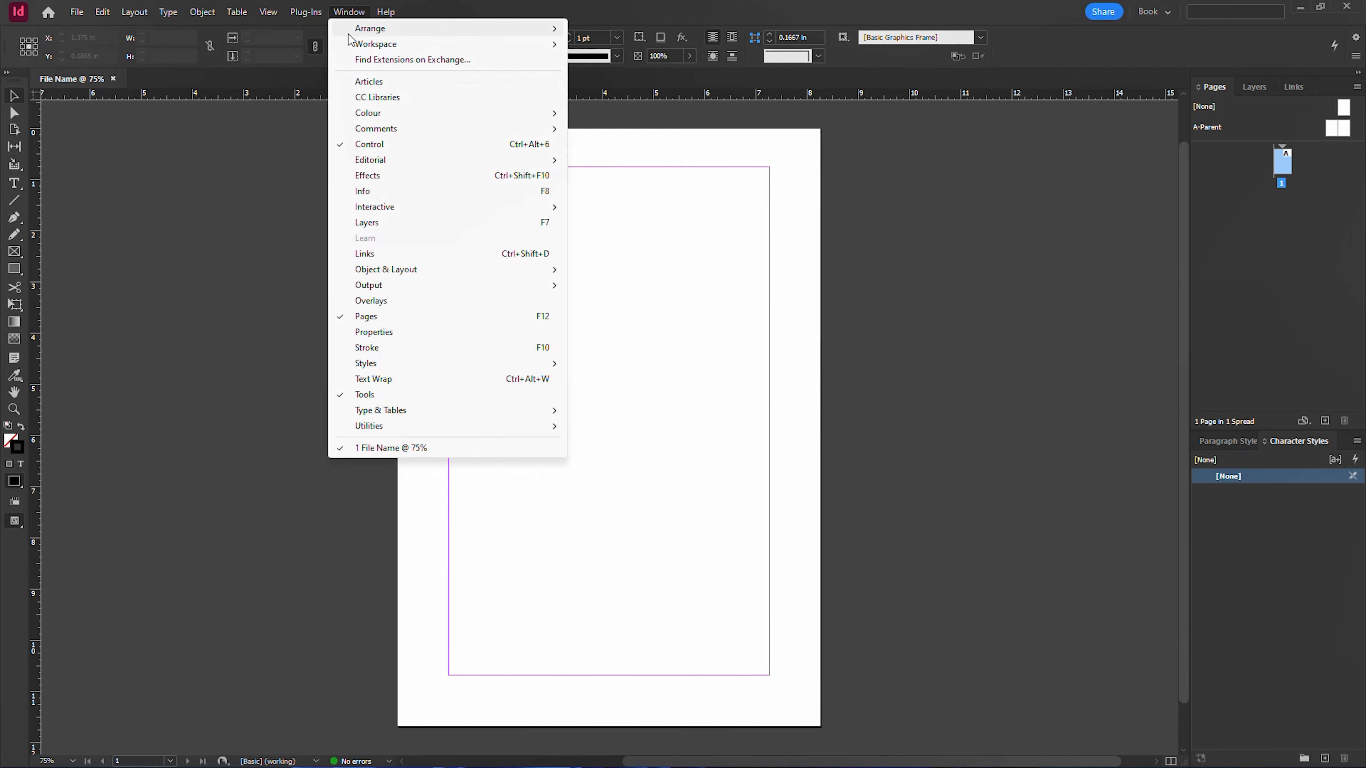
mouse_move(373, 44)
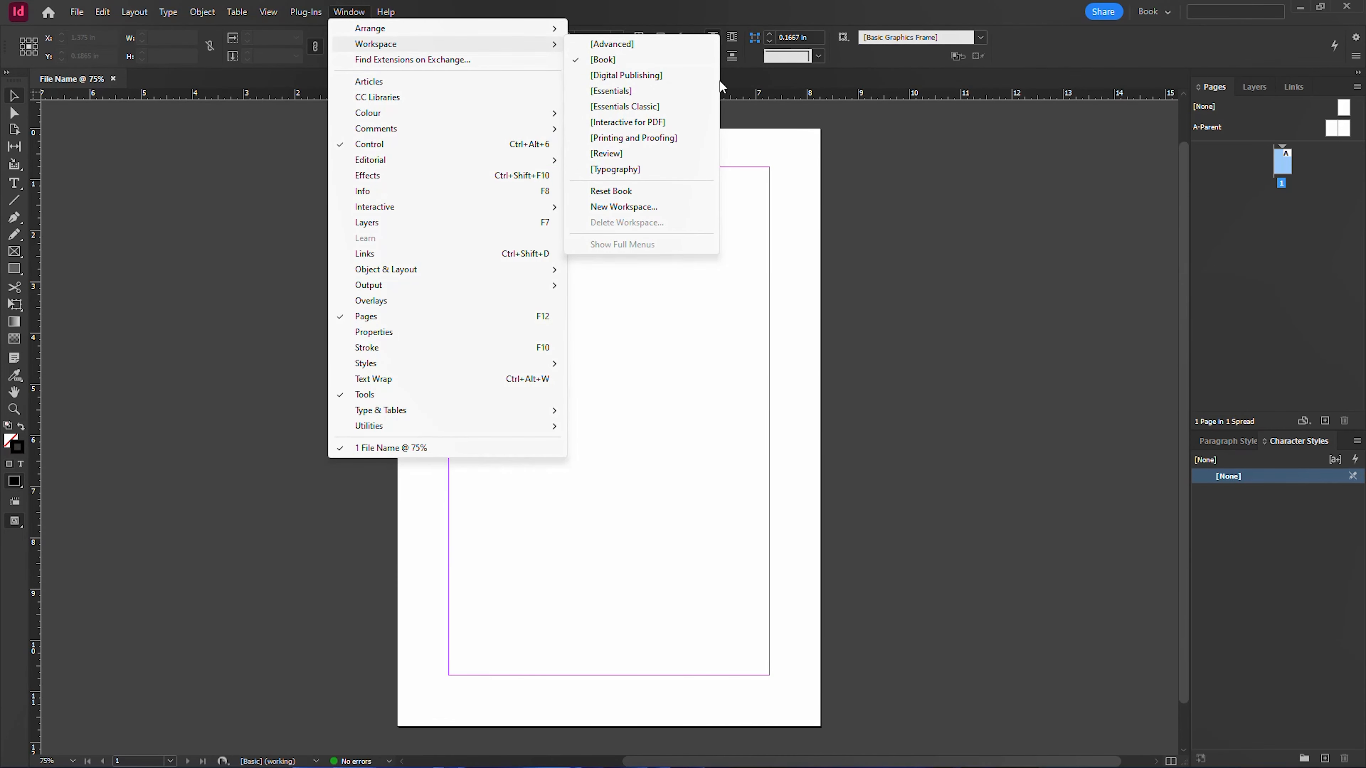
left_click(642, 208)
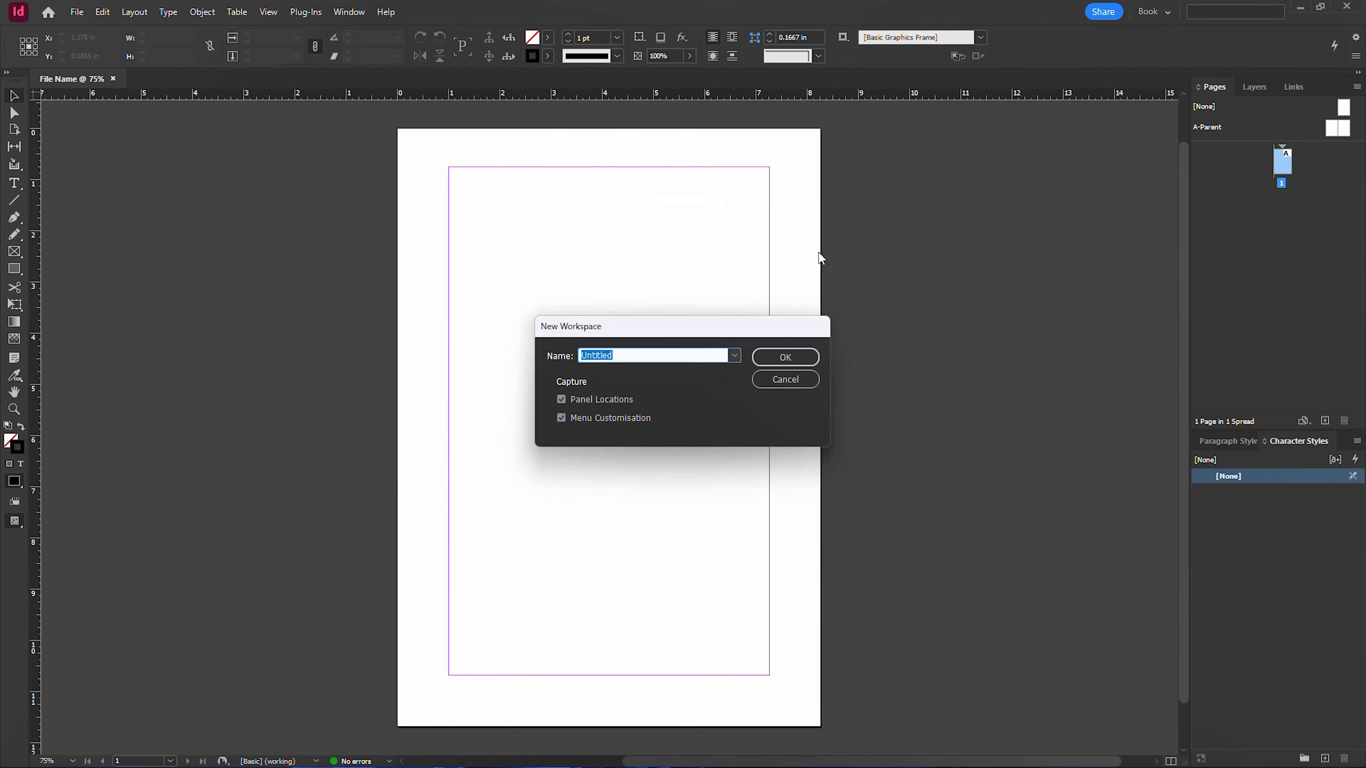
type("Nextlayers")
left_click(784, 356)
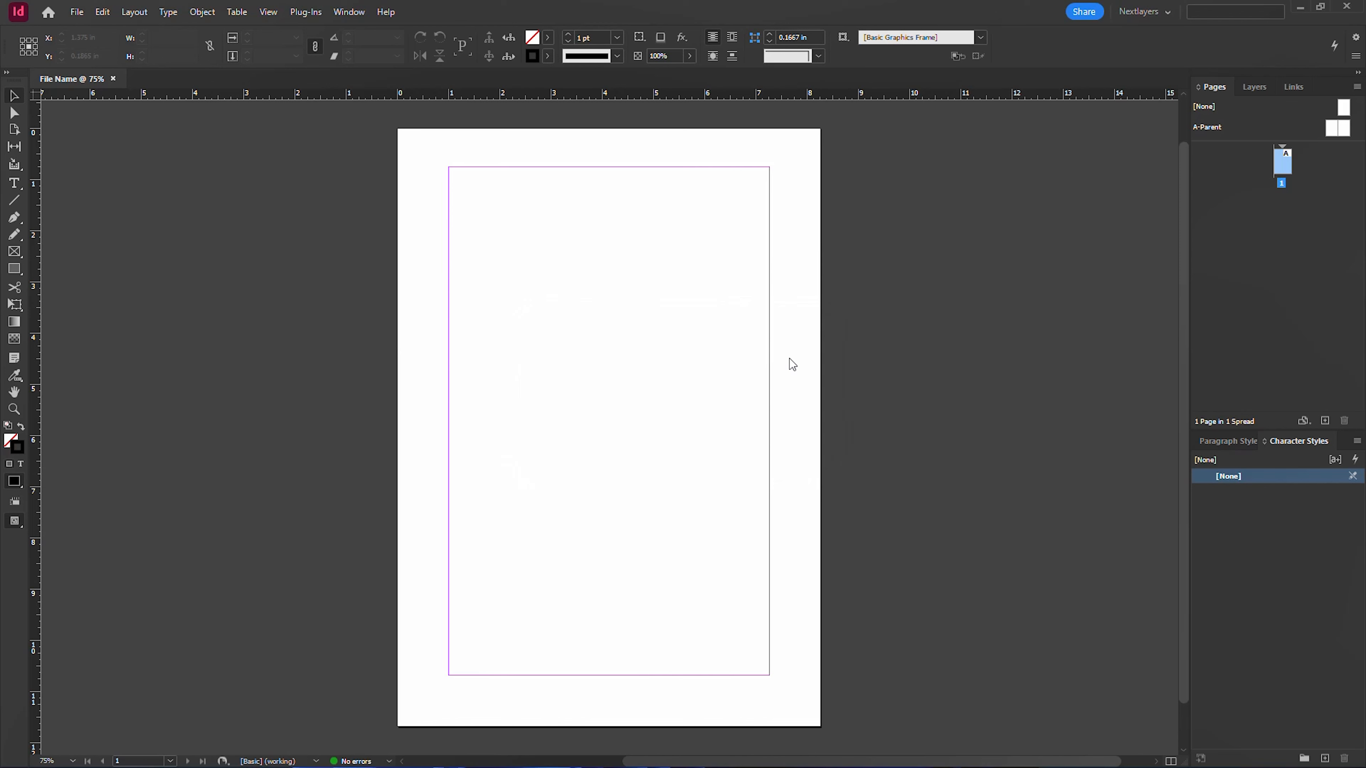
Step: Try the built-in Book and Essentials Classic workspaces and return to the custom Nextlayers workspace
left_click(1164, 15)
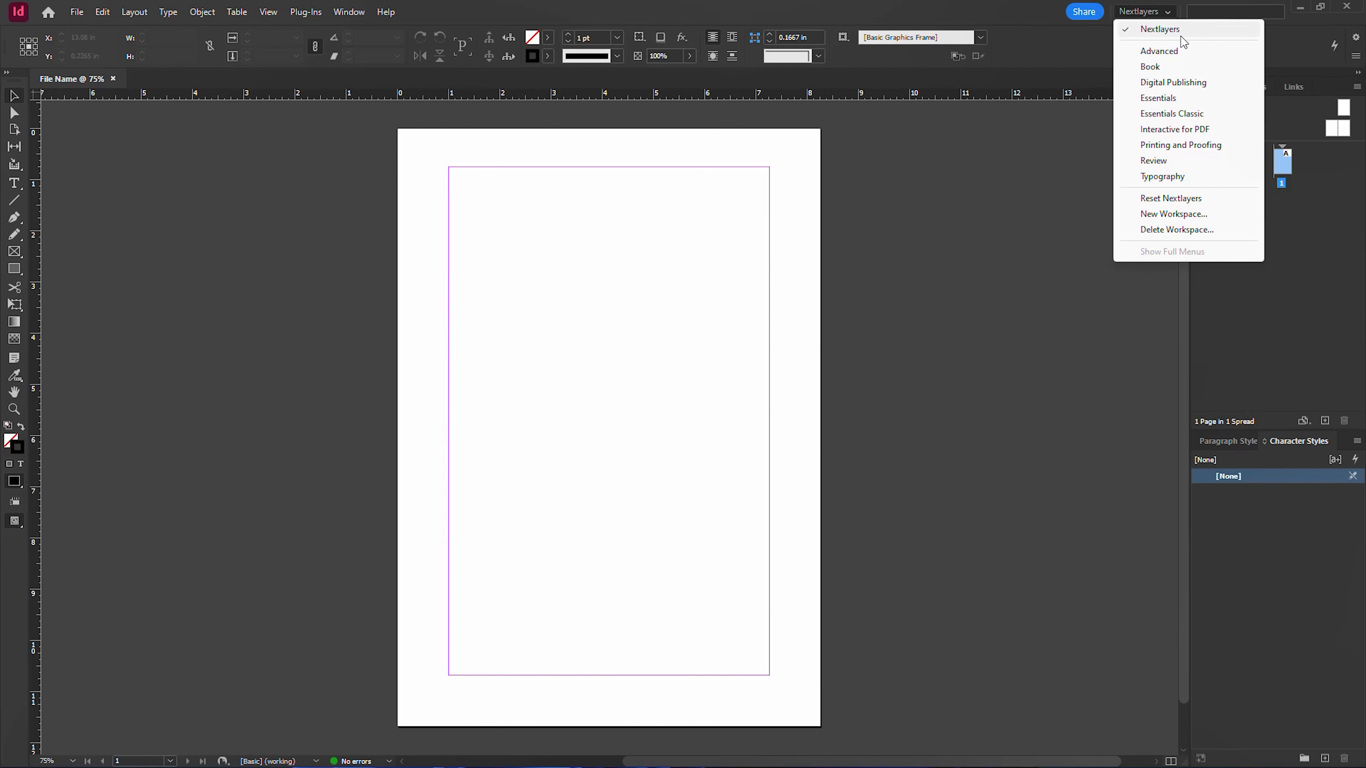
left_click(1154, 66)
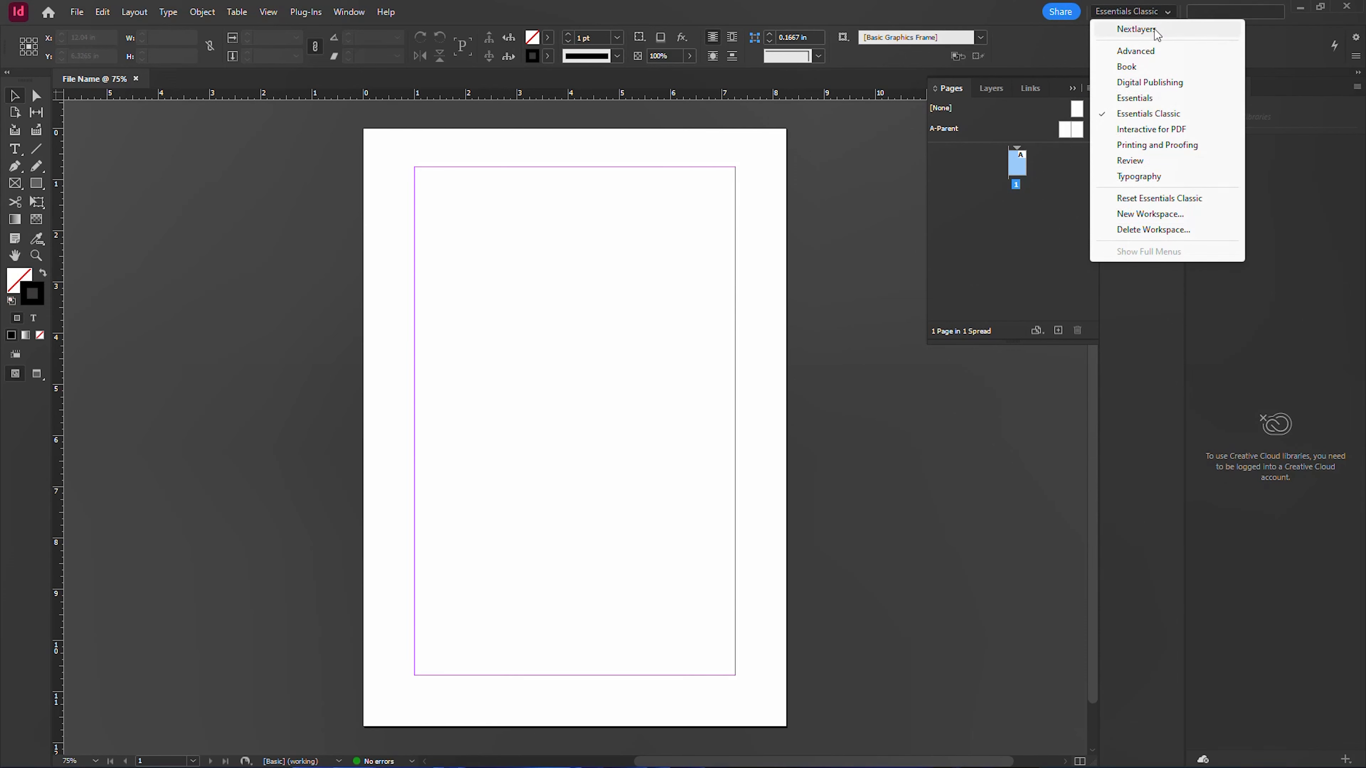
left_click(1153, 29)
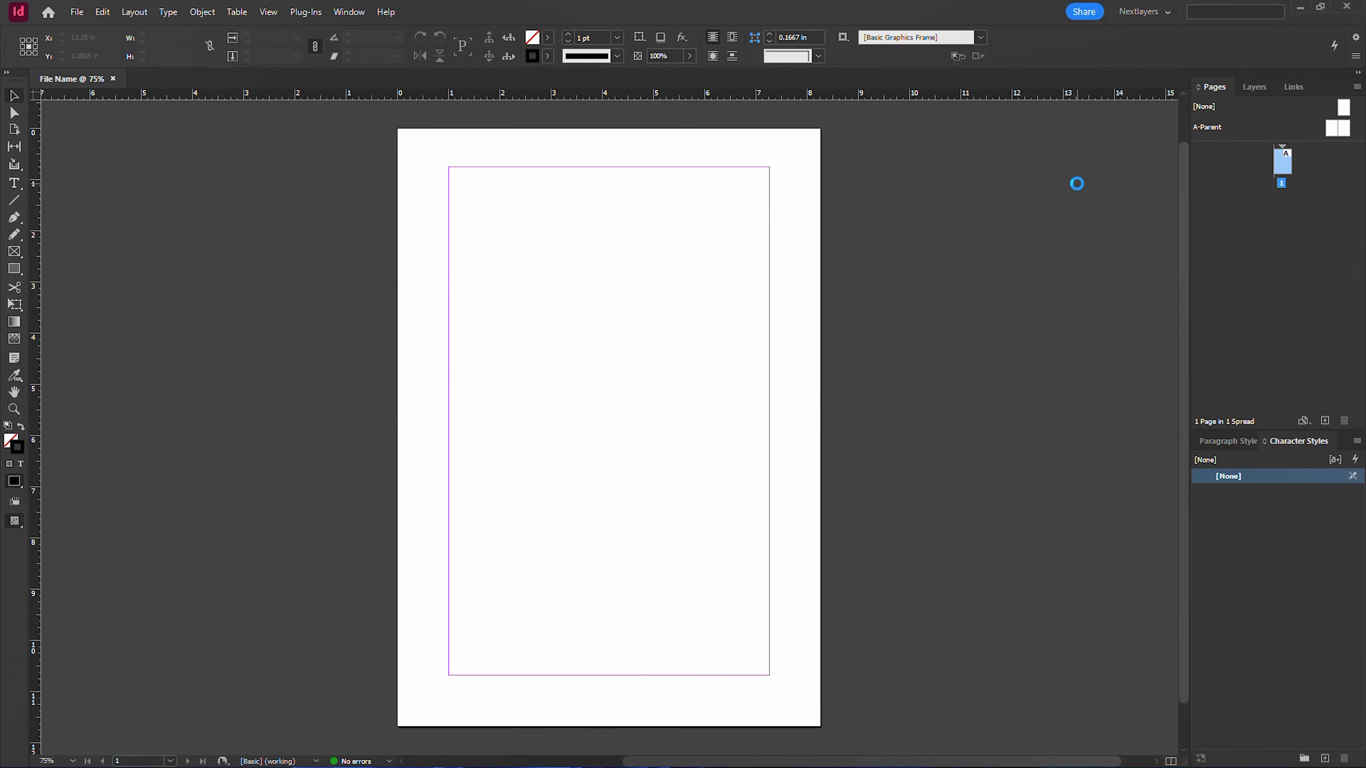